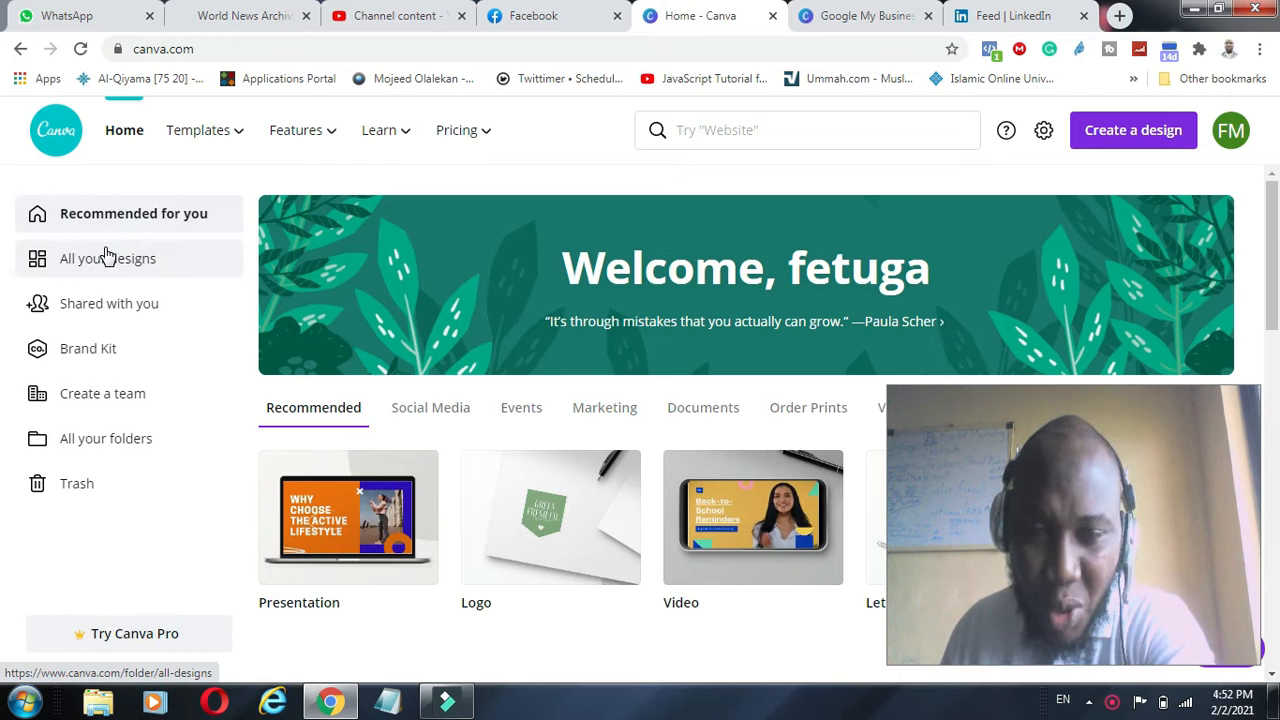
mouse_move(222, 135)
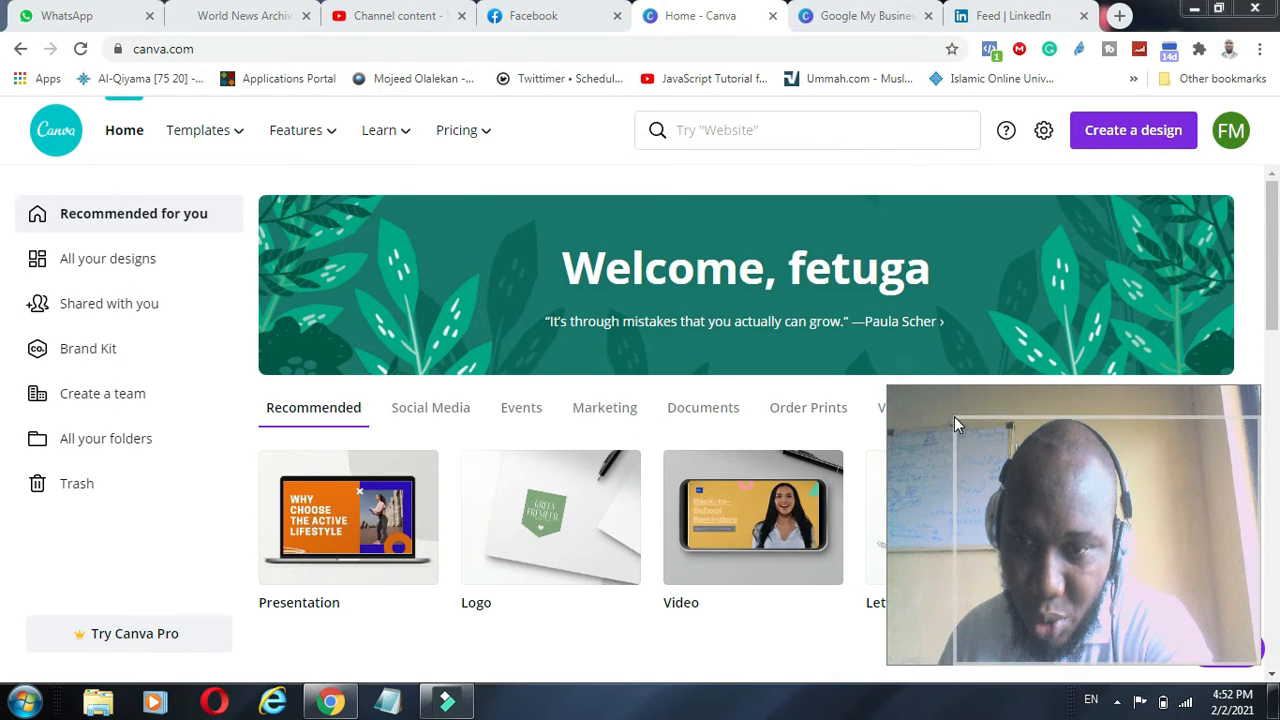
drag(954, 419, 954, 418)
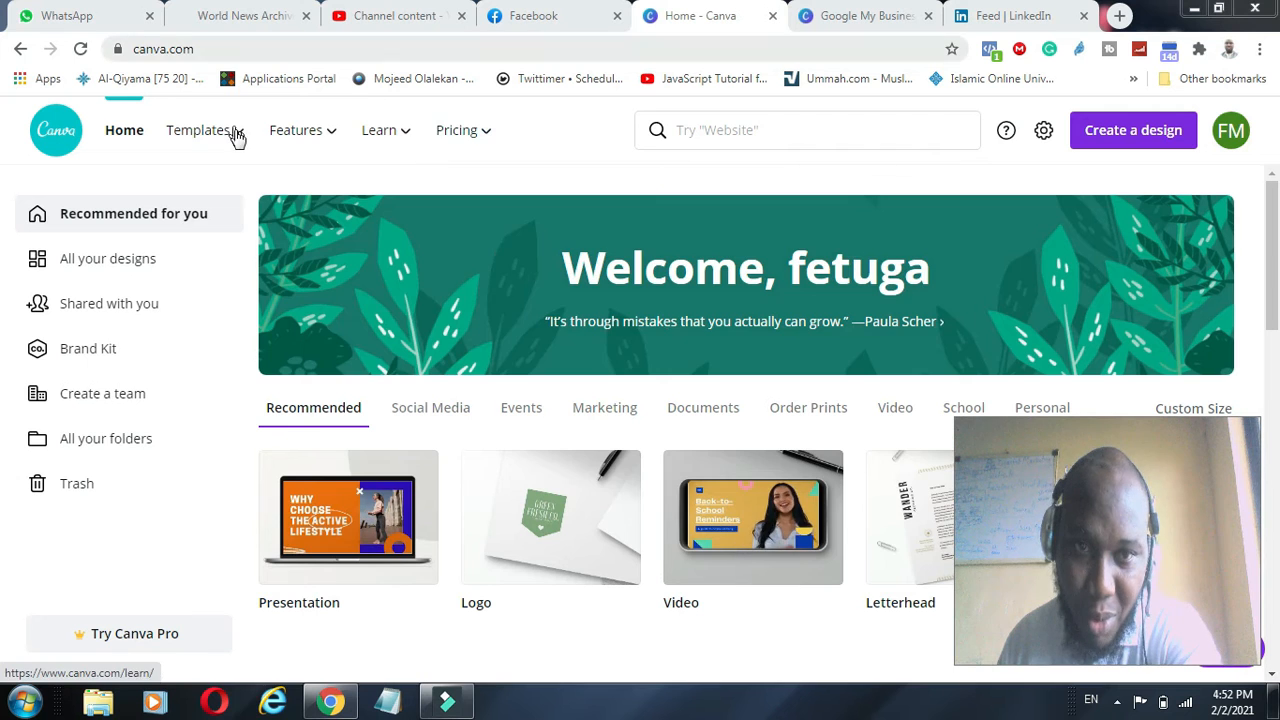
mouse_move(435, 137)
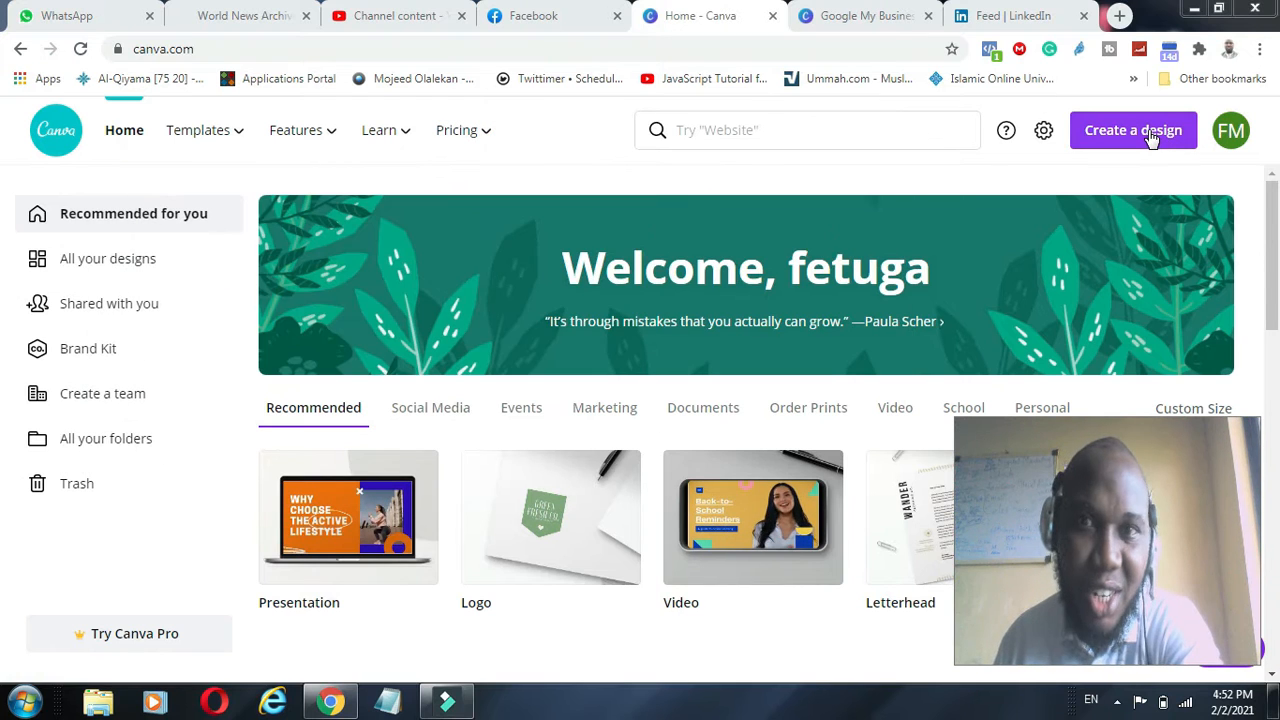
Open the YouTube Channel Art templates and browse the available designs, noting which are free and which are paid.
click(1152, 137)
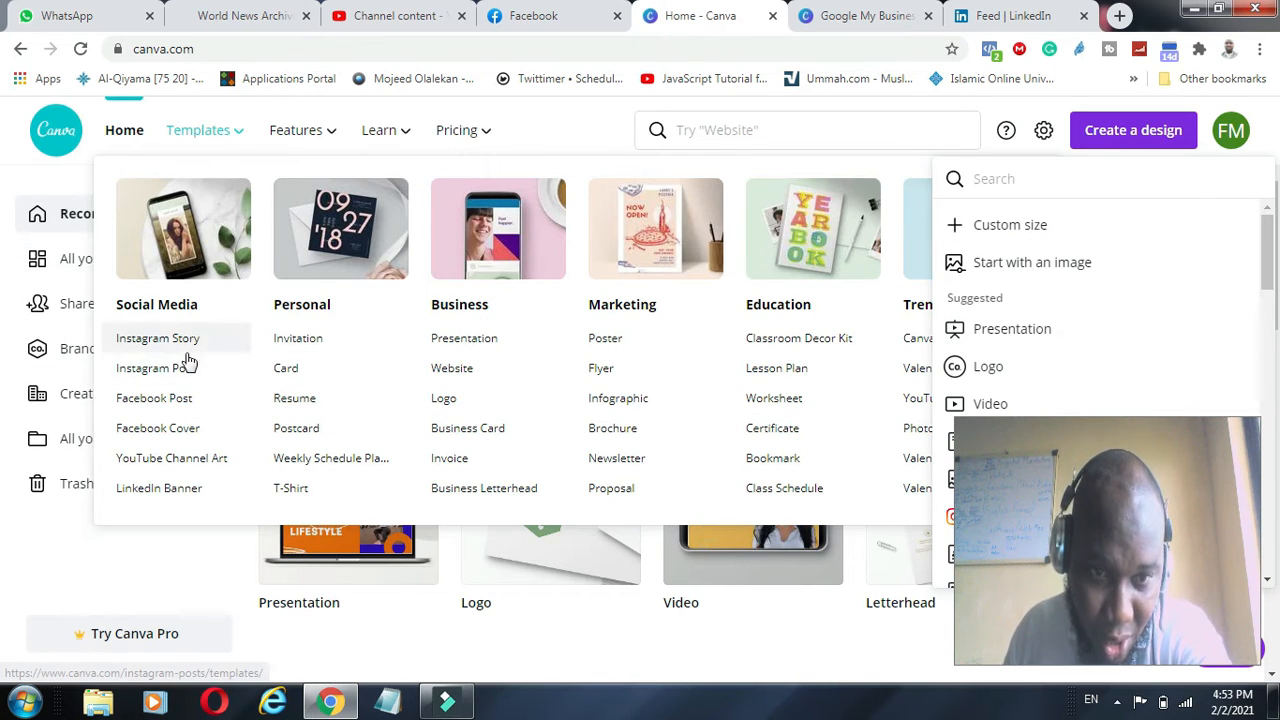
click(165, 465)
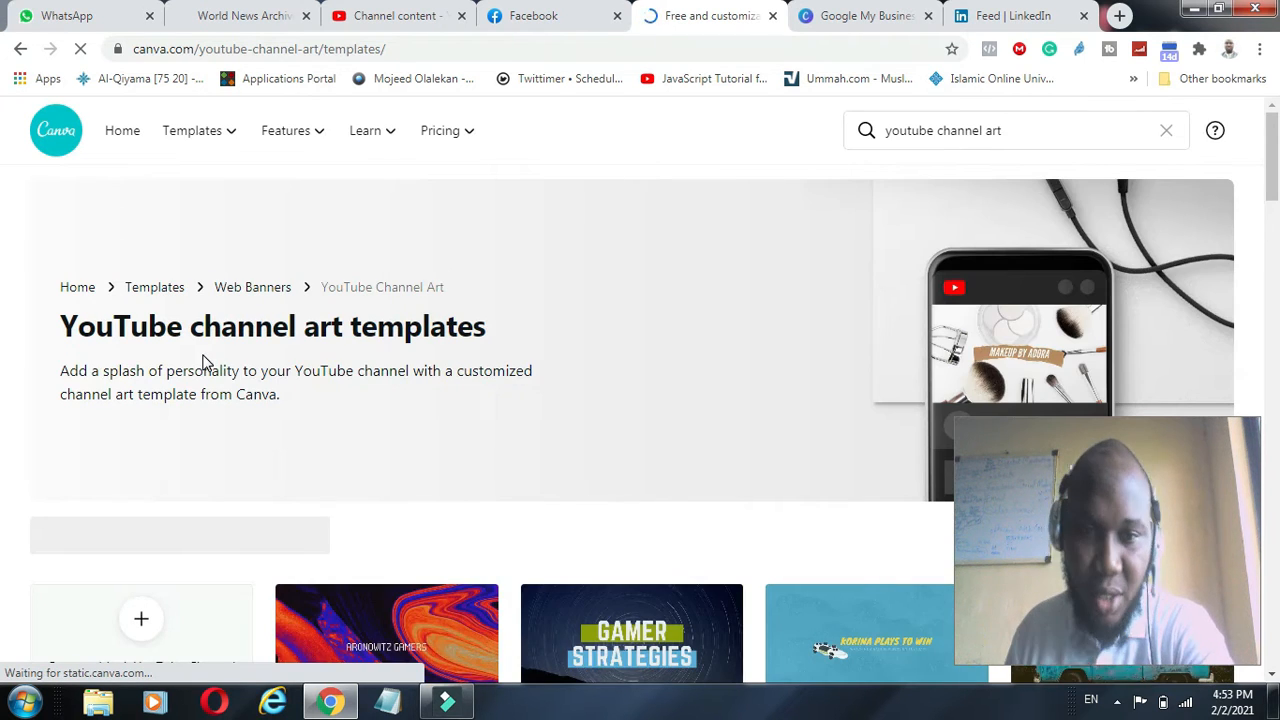
scroll(320, 350, down, 4)
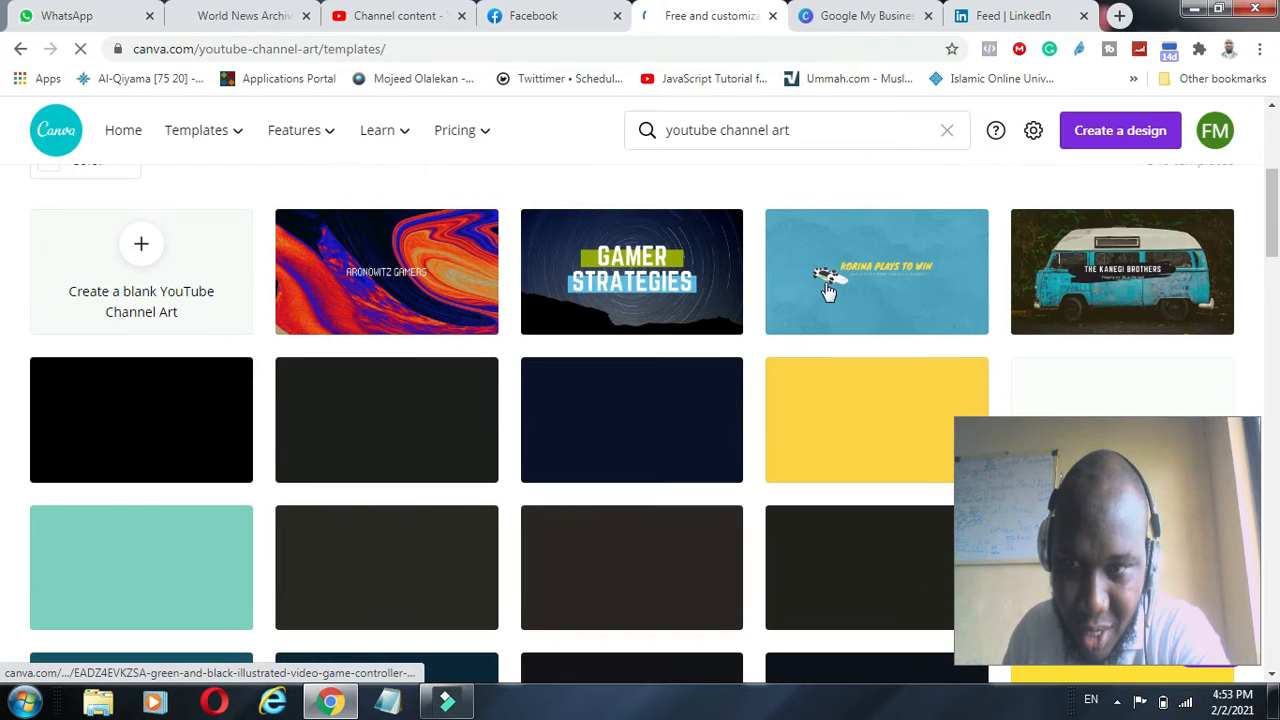
scroll(556, 322, down, 3)
scroll(354, 303, down, 3)
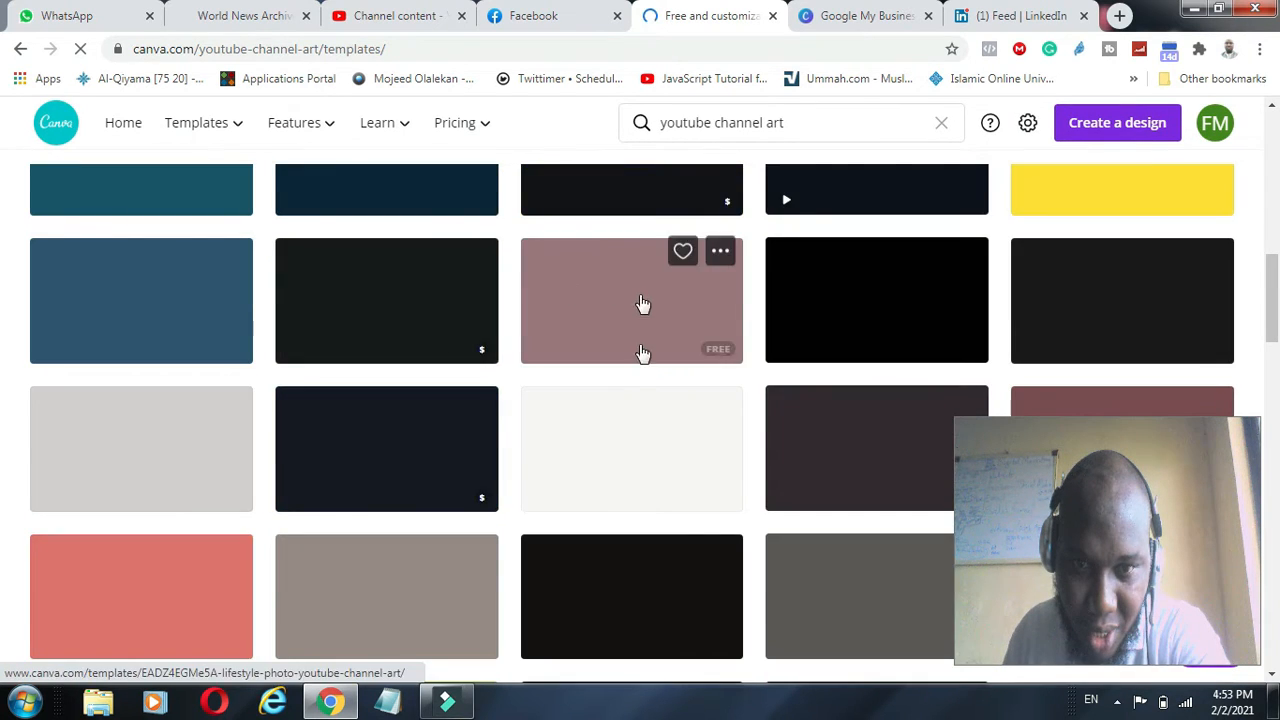
scroll(640, 305, up, 1)
scroll(568, 393, up, 2)
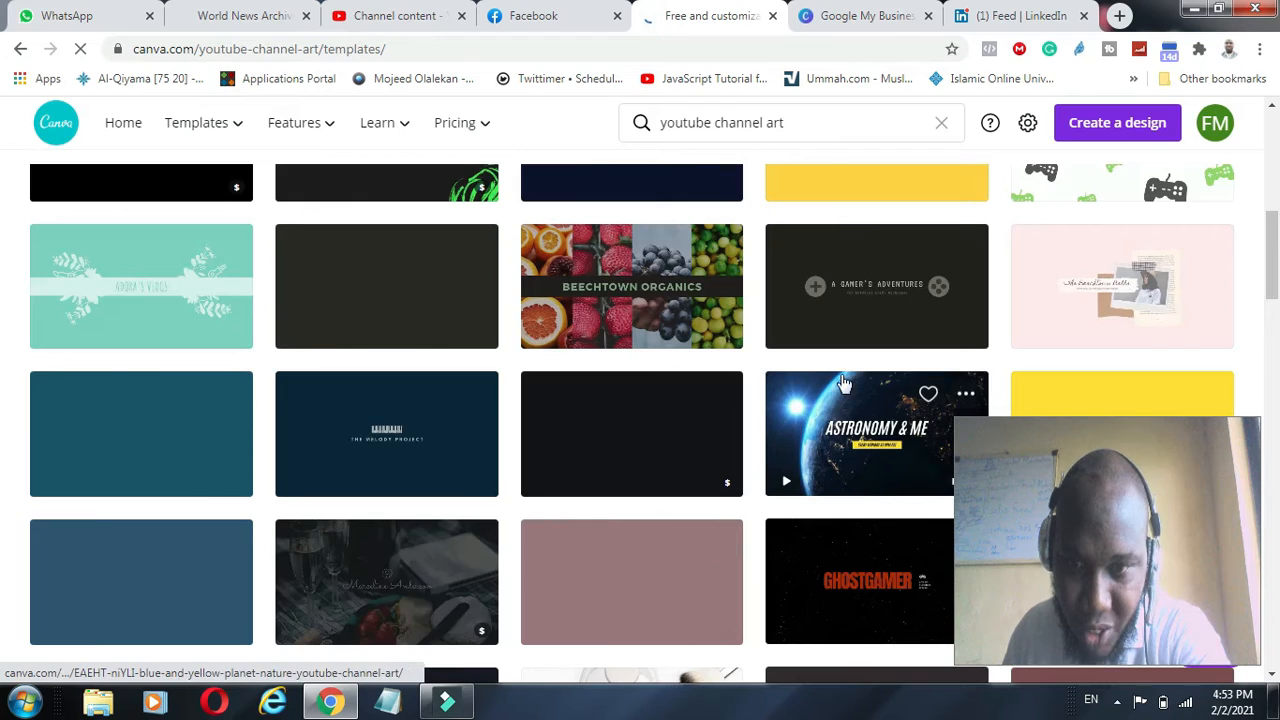
scroll(669, 352, up, 2)
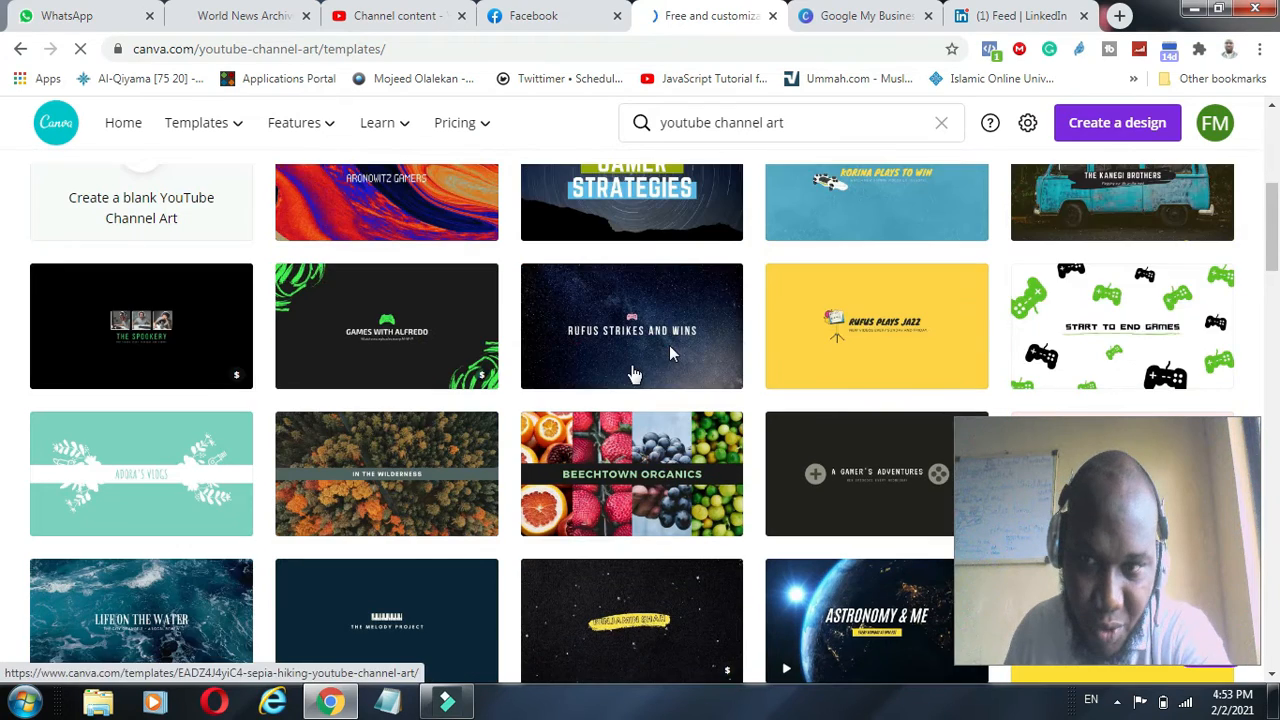
scroll(517, 391, up, 2)
scroll(668, 400, down, 3)
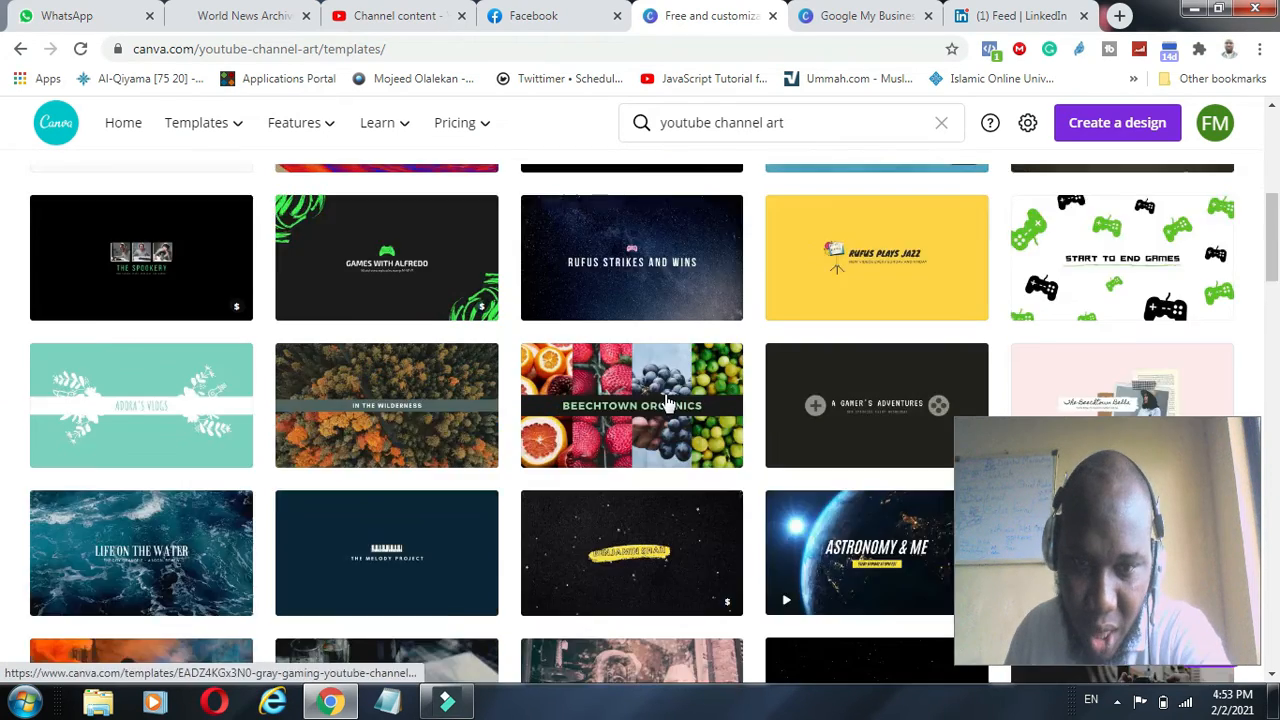
scroll(668, 400, down, 8)
scroll(730, 427, down, 4)
scroll(657, 414, up, 3)
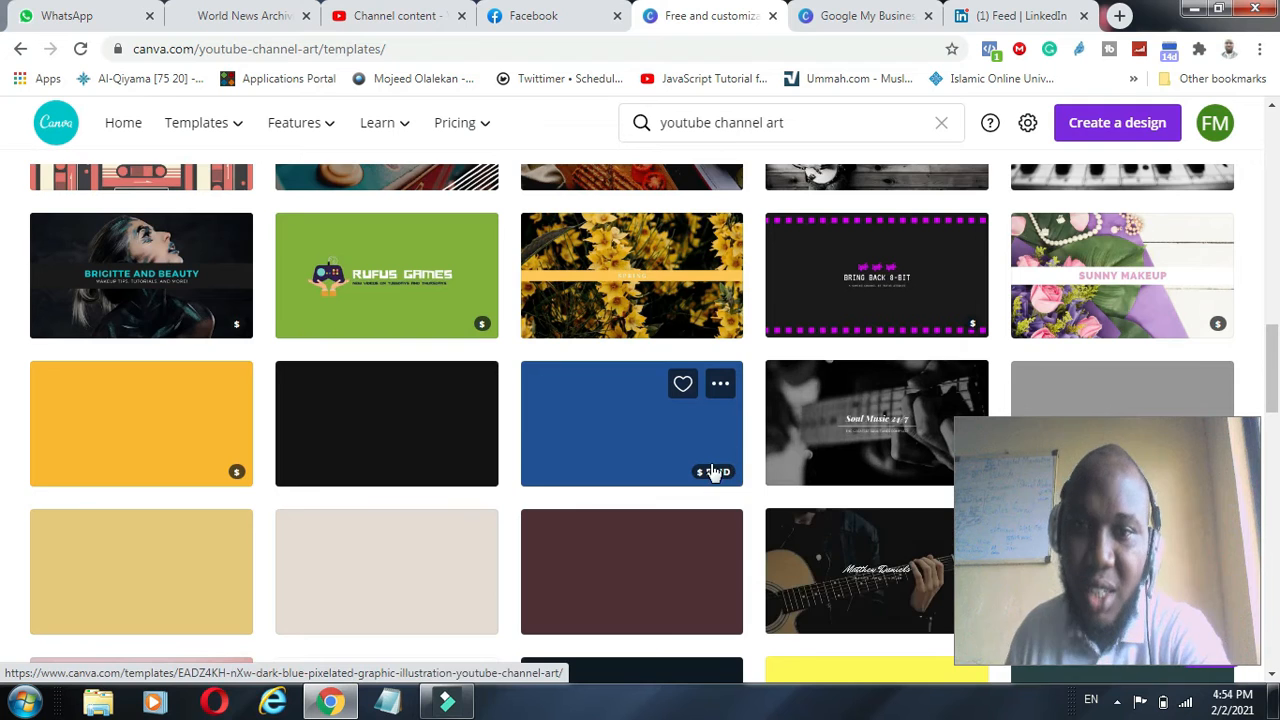
scroll(718, 470, down, 2)
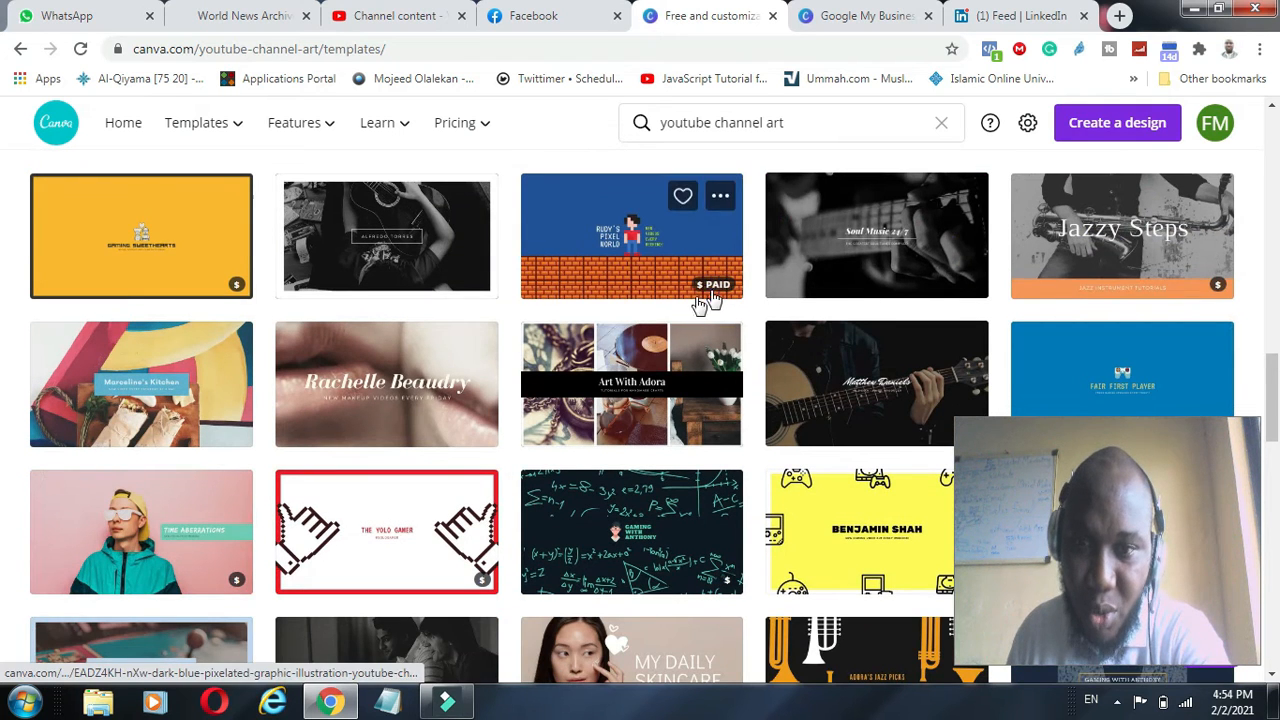
scroll(640, 372, down, 1)
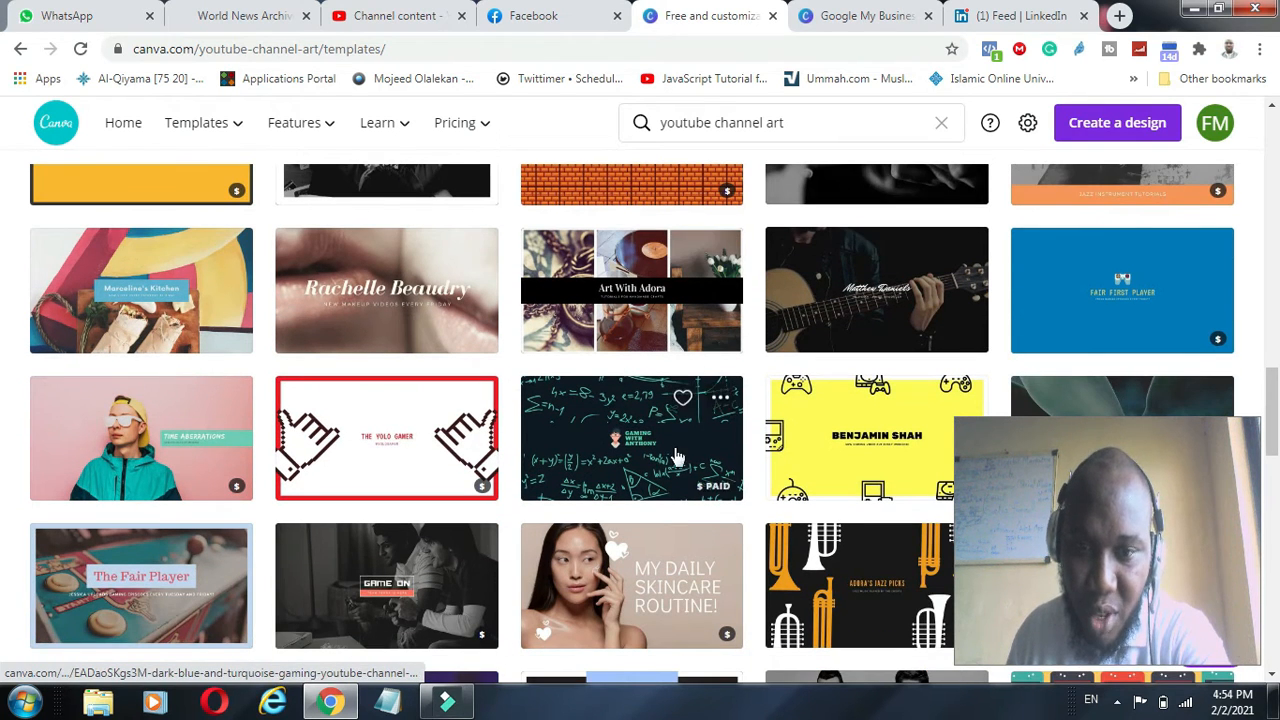
scroll(715, 500, down, 7)
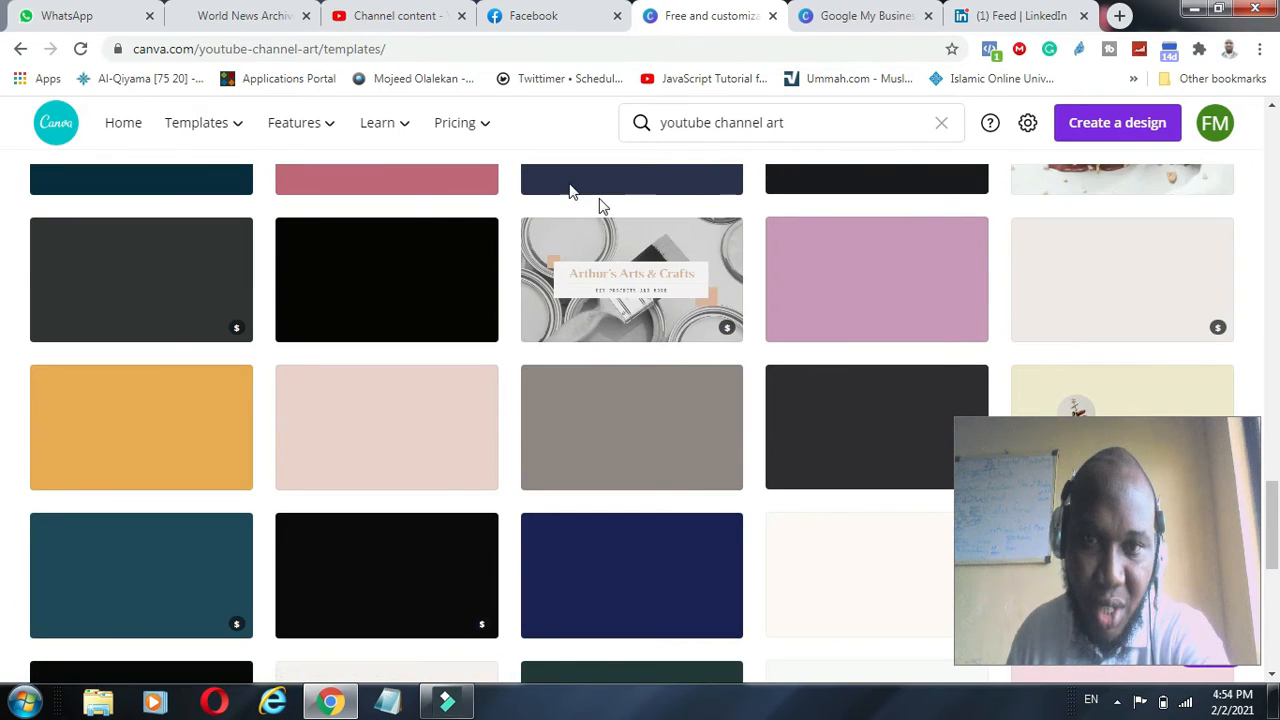
Change the template search to YouTube Thumbnails and run it.
drag(717, 124, 916, 118)
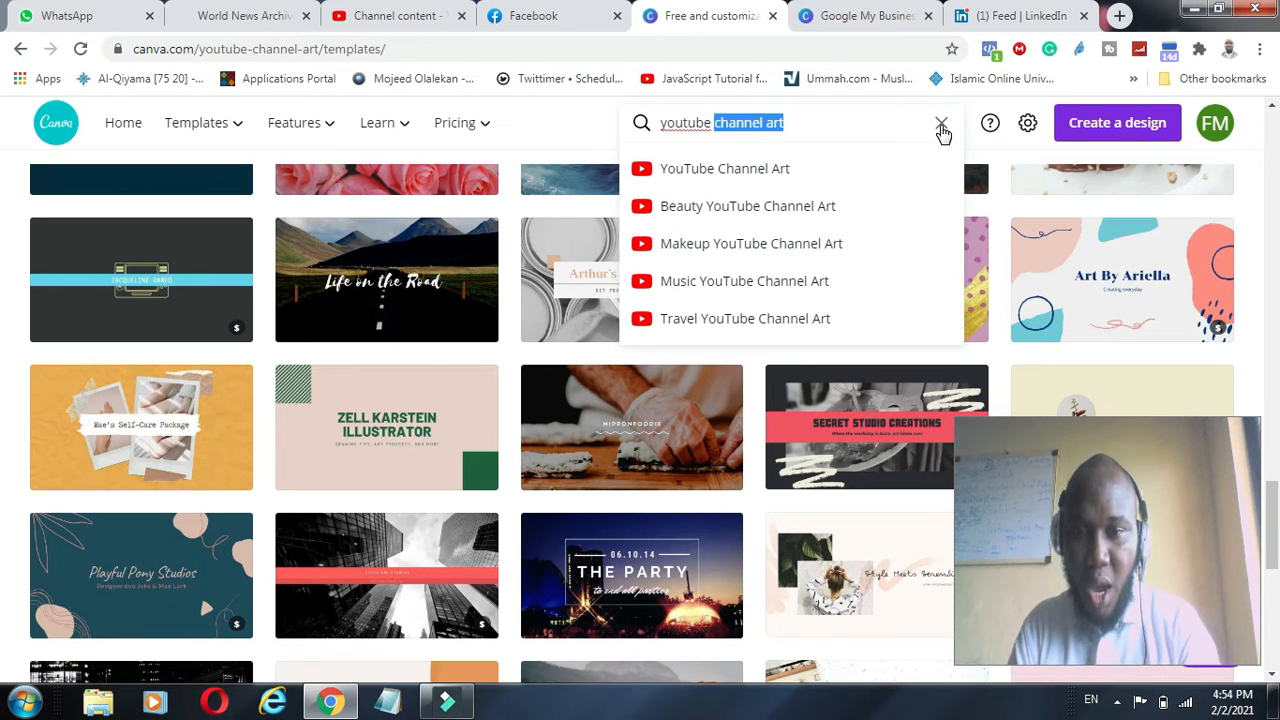
text(thumb)
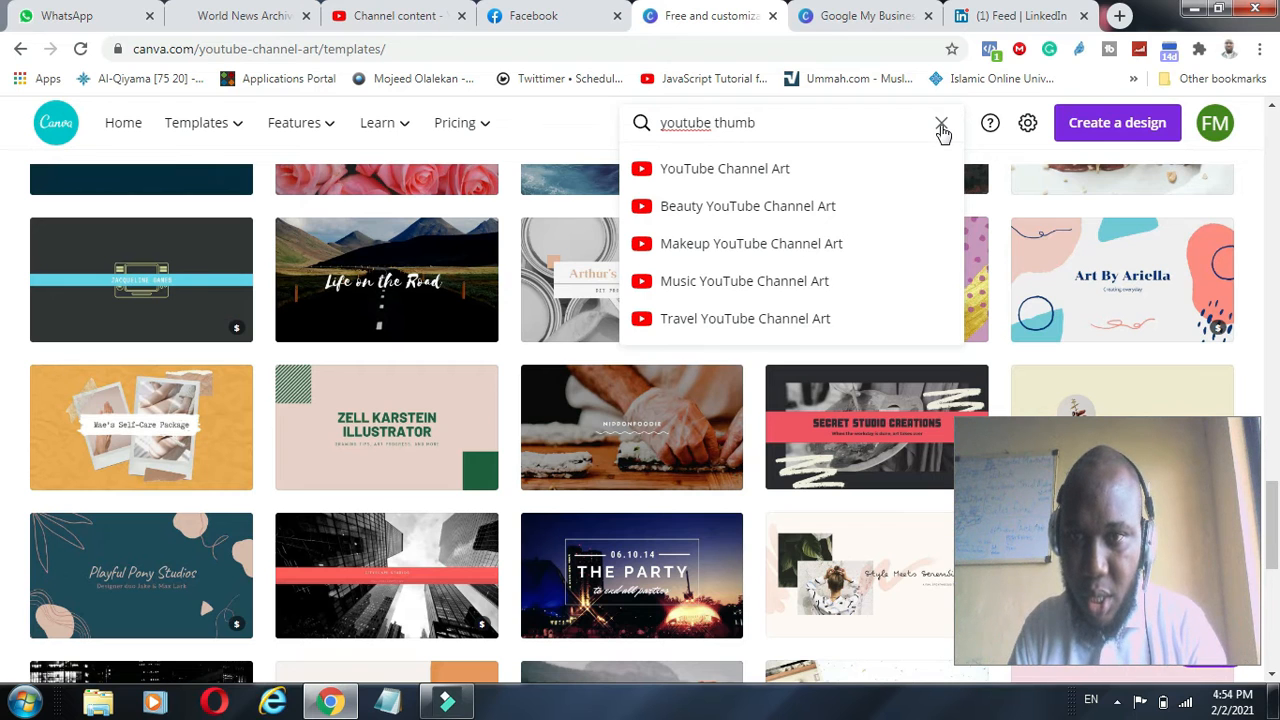
text(nail)
key(Down)
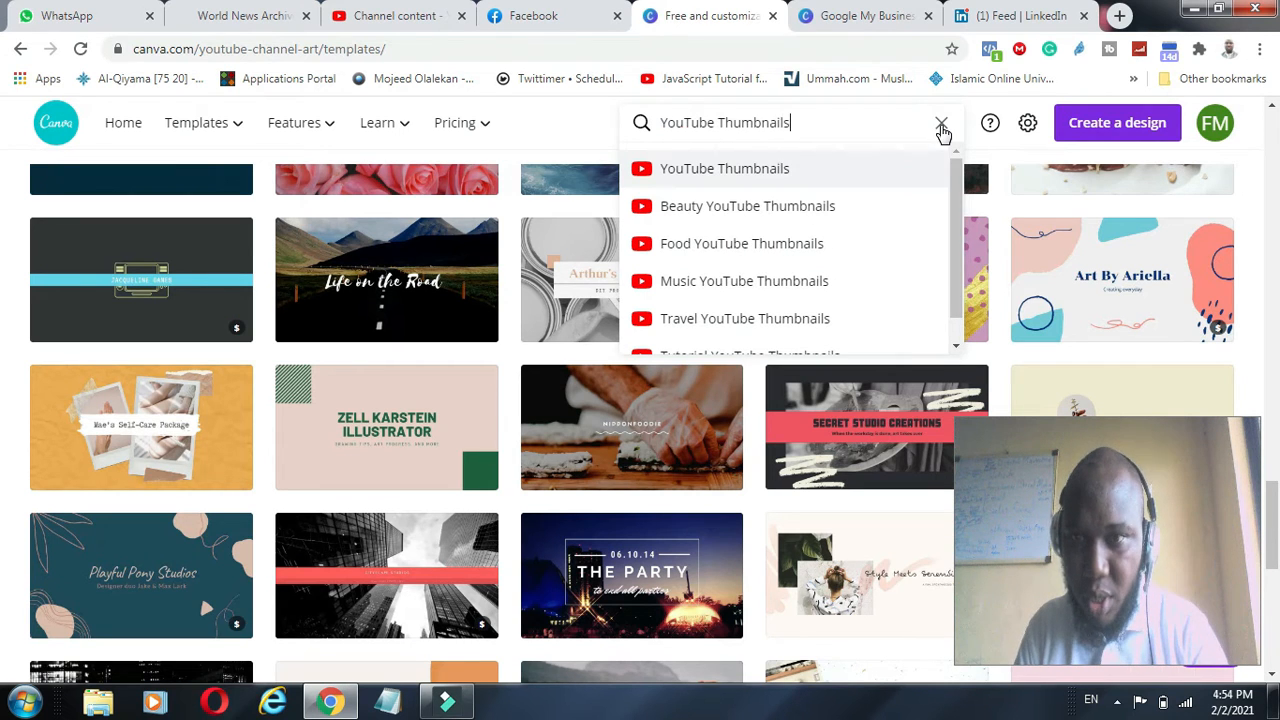
key(Return)
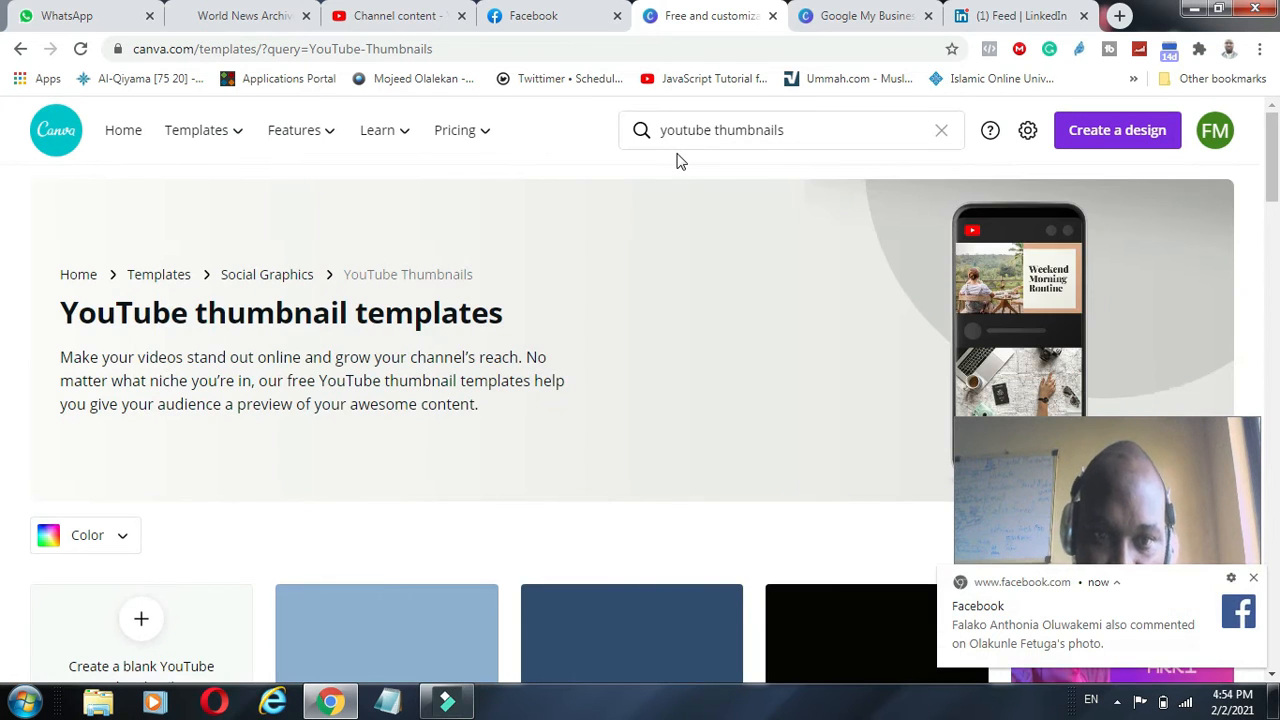
Start a design from the free "The Ultimate HTML Crash Course" thumbnail template, dismissing the browser notifications.
scroll(529, 211, down, 4)
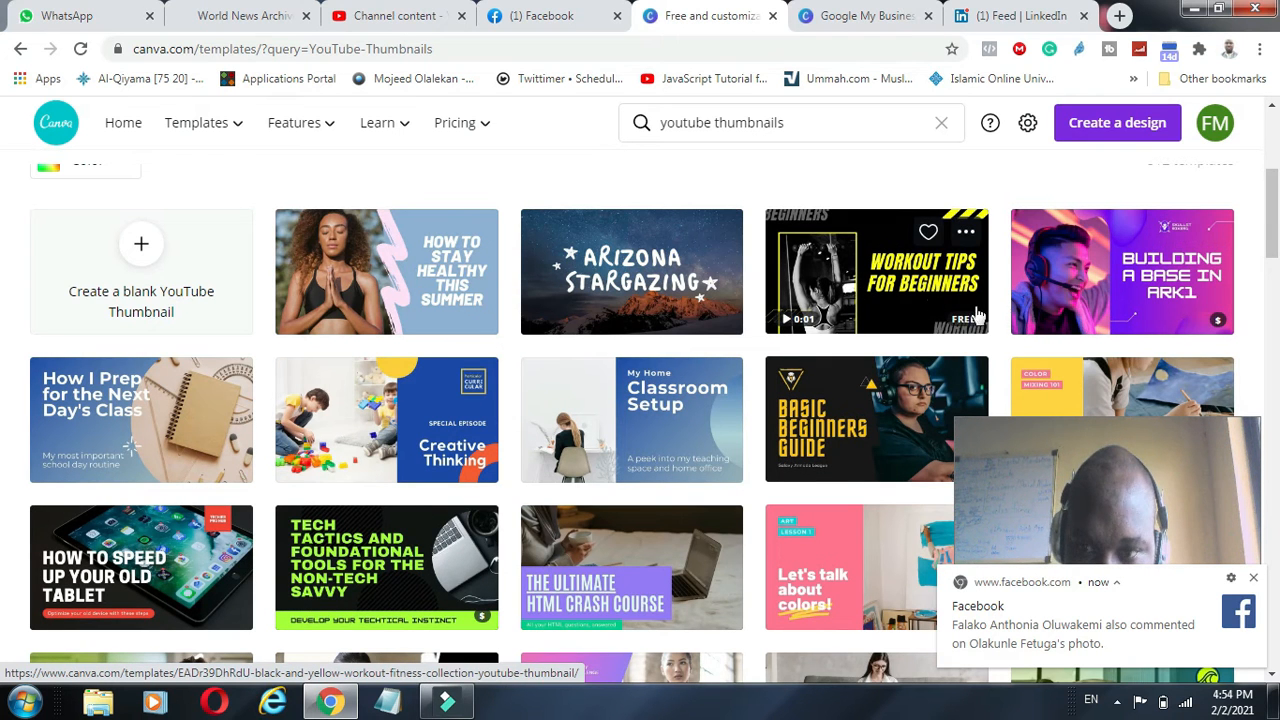
scroll(650, 305, down, 3)
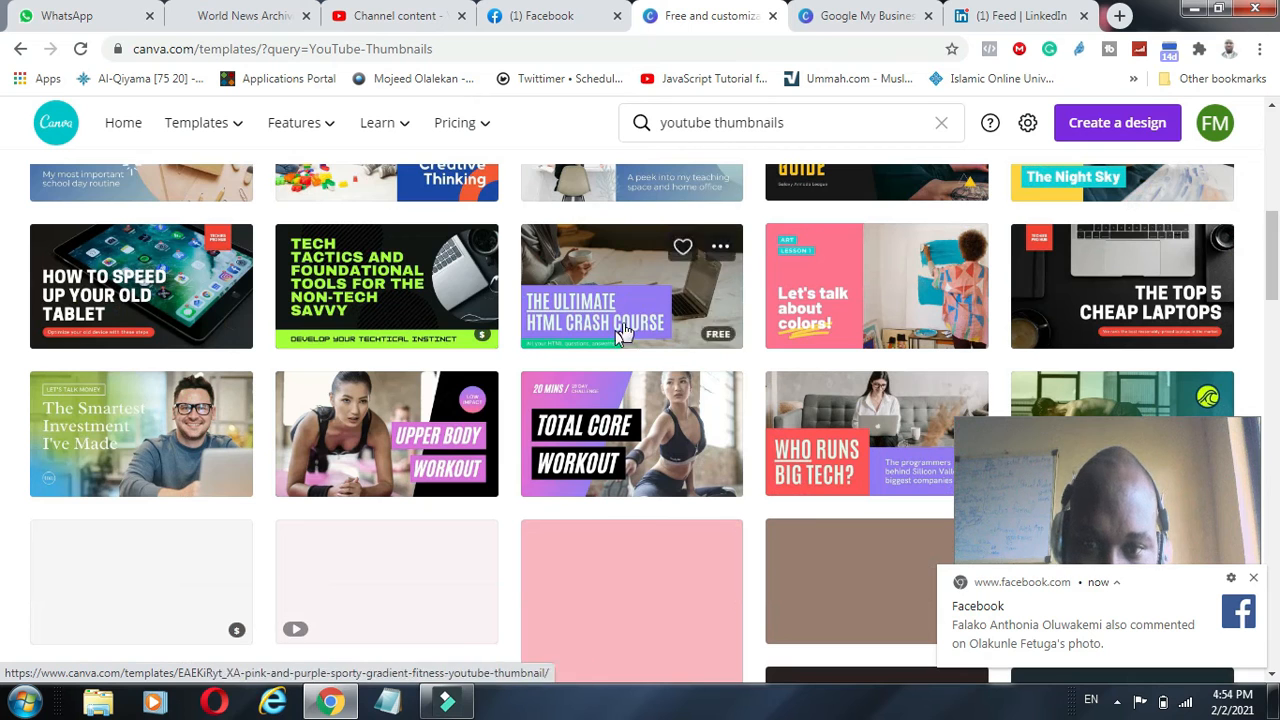
click(634, 294)
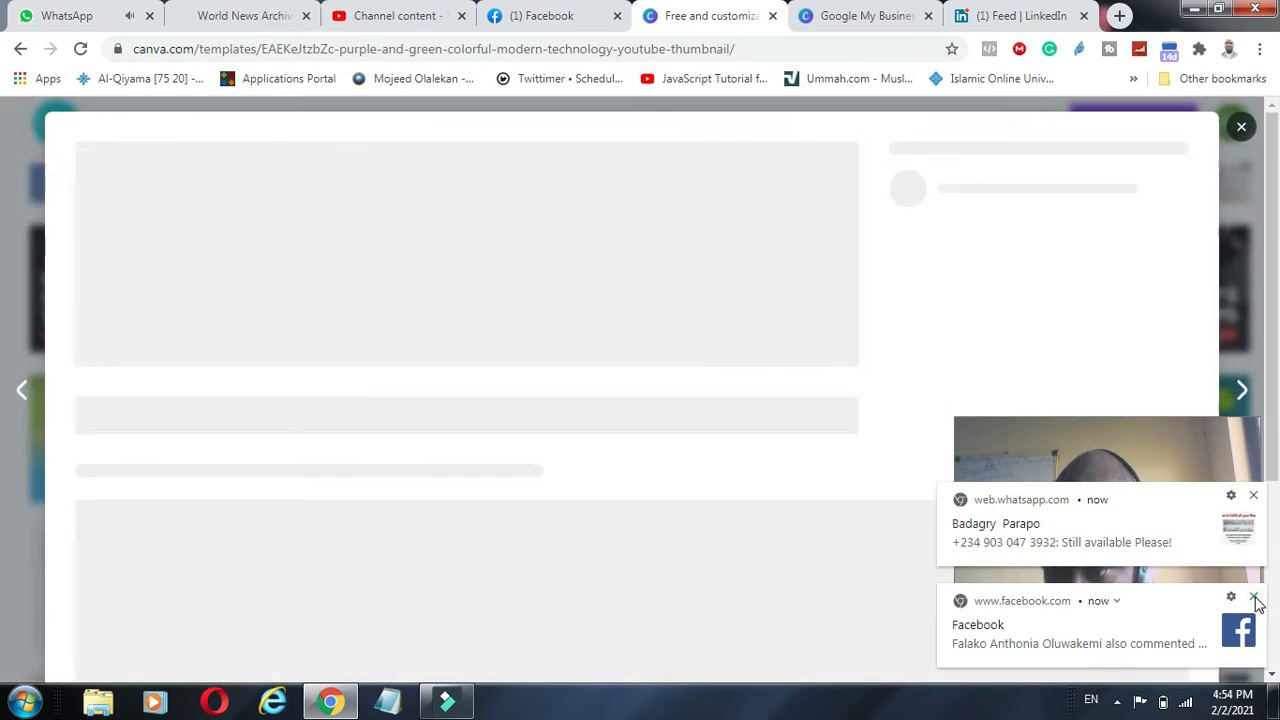
click(1253, 597)
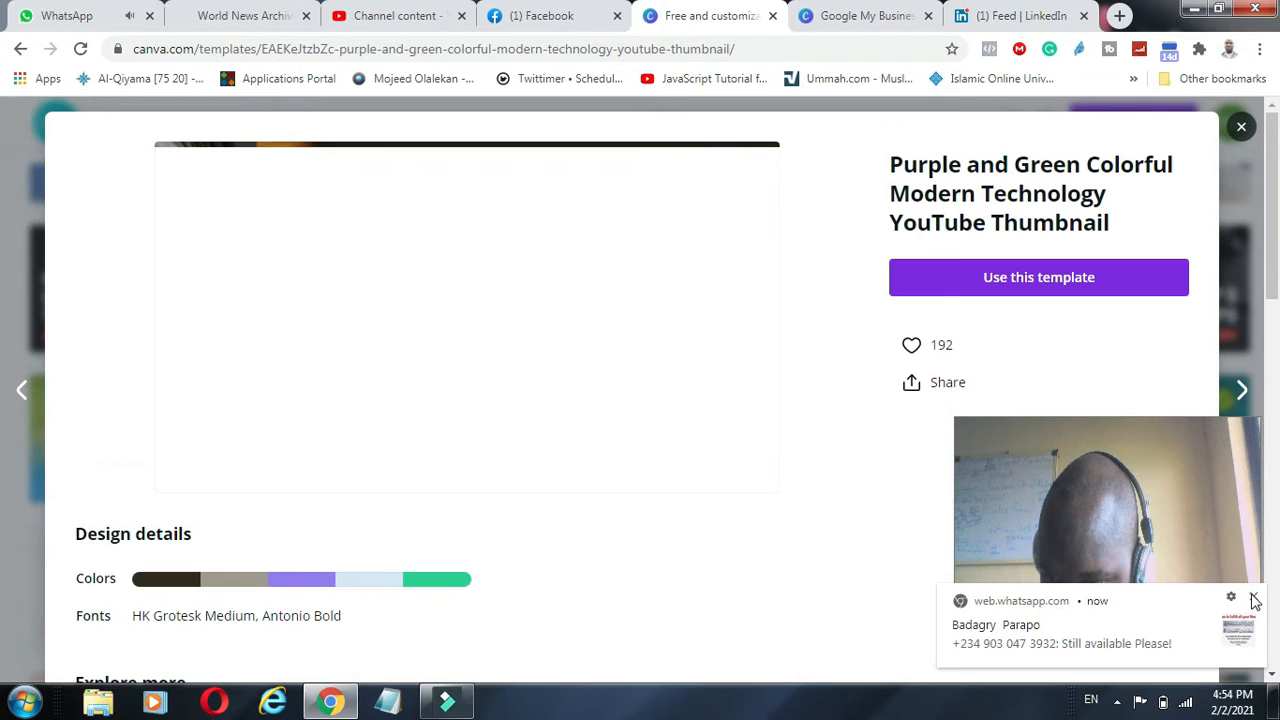
click(1253, 597)
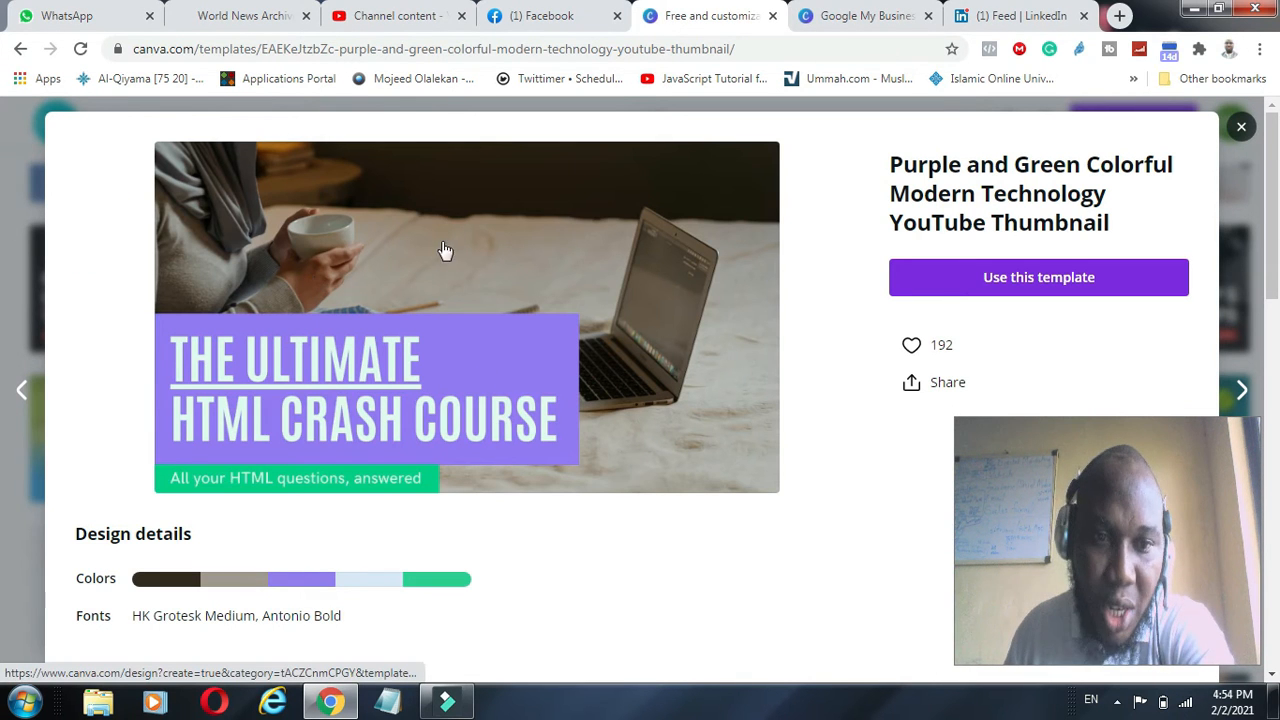
click(1053, 274)
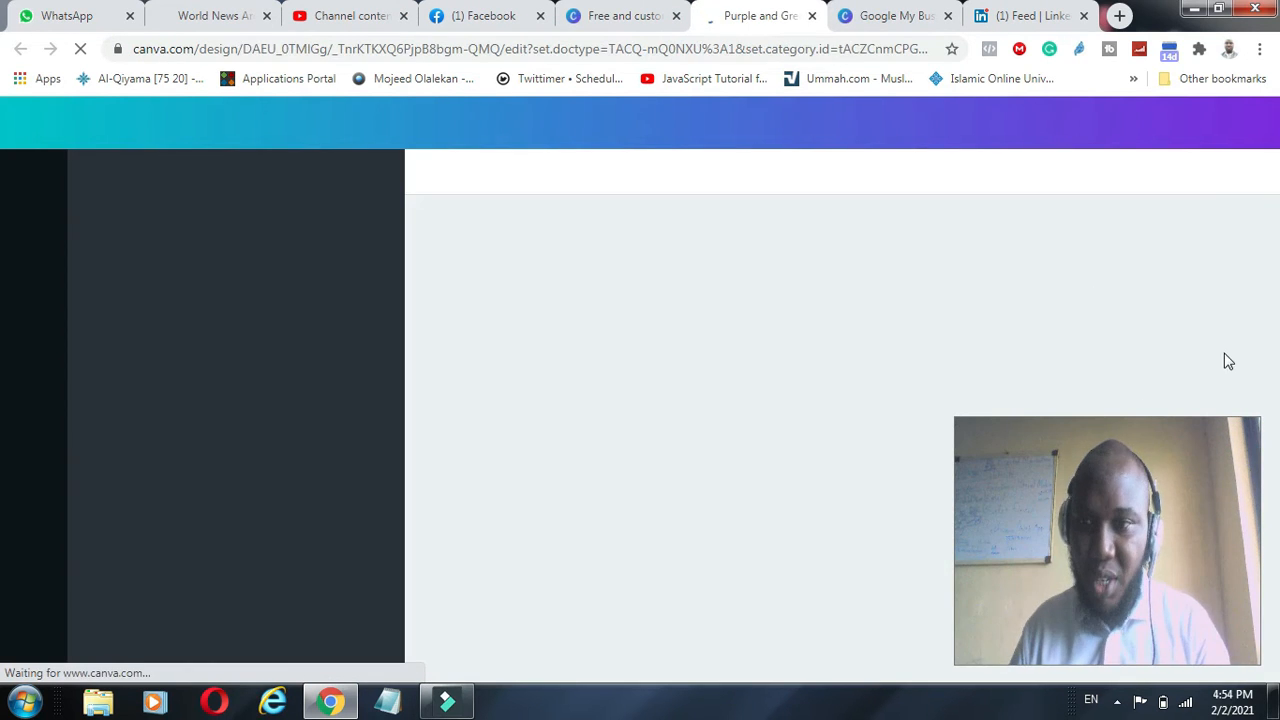
drag(1200, 440, 163, 479)
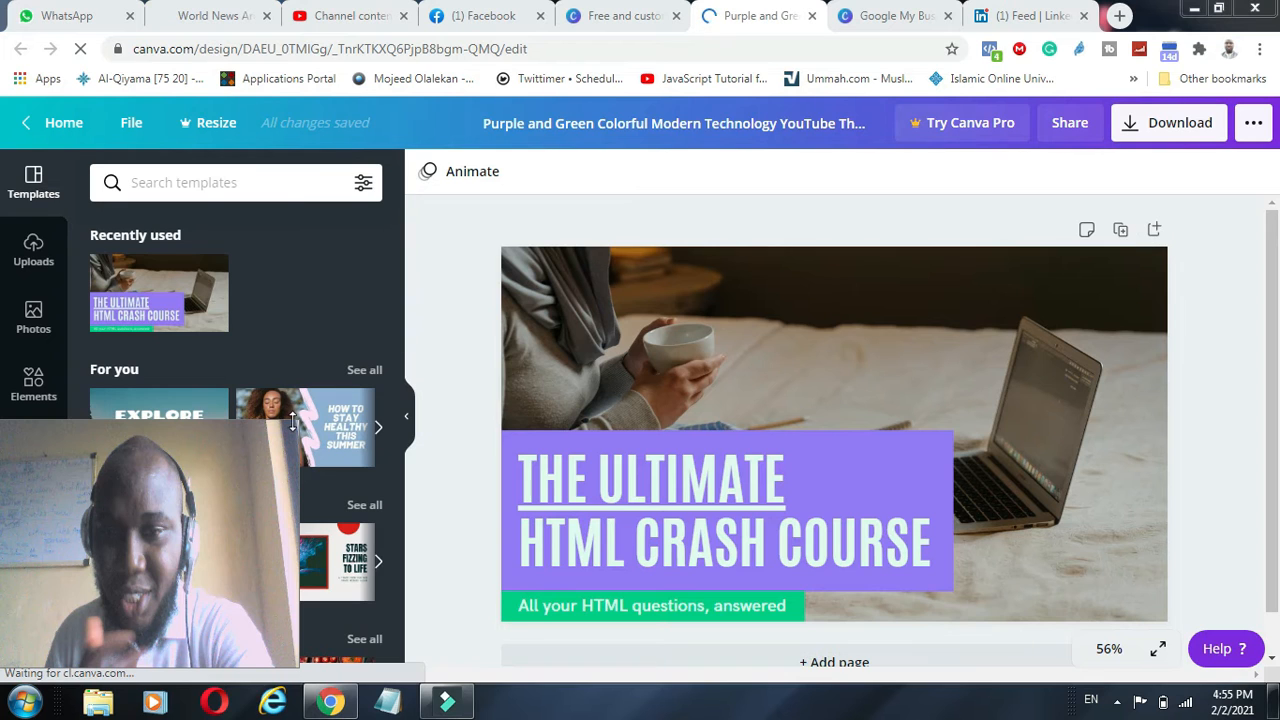
drag(296, 425, 170, 510)
mouse_move(90, 558)
mouse_down()
mouse_move(239, 550)
mouse_move(97, 568)
mouse_up()
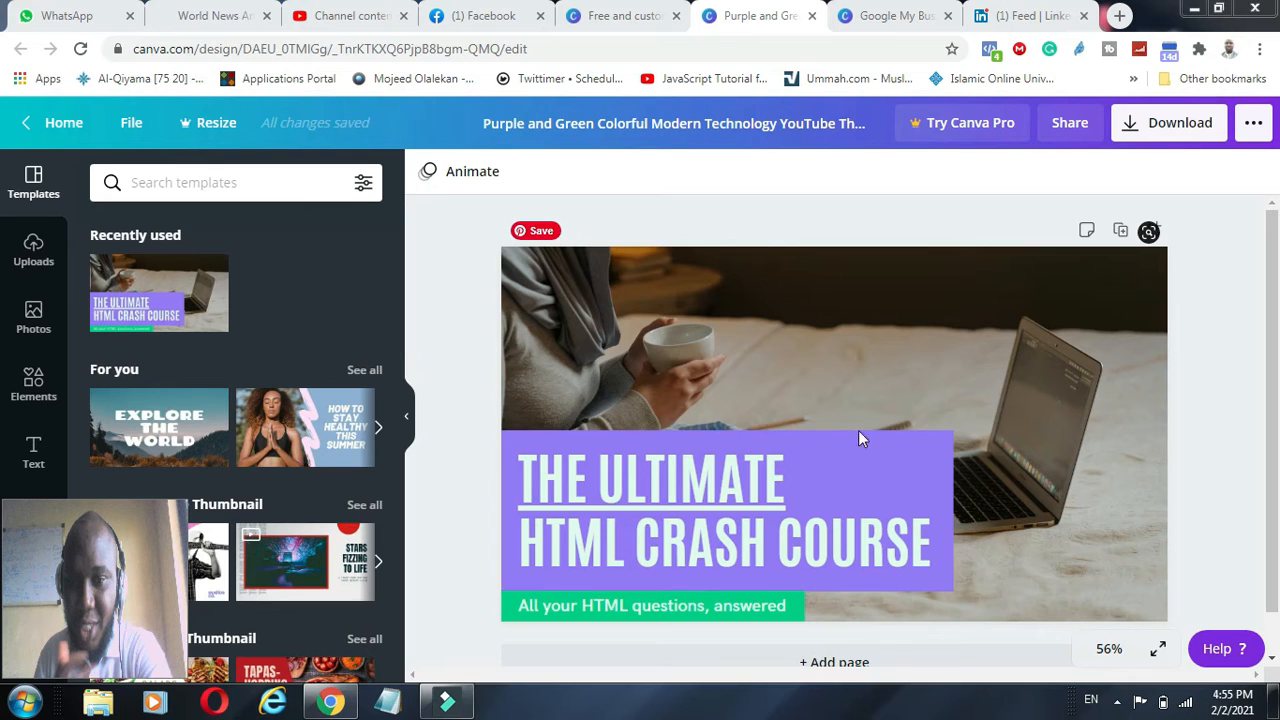
Delete the laptop and coffee cup background photo from the thumbnail.
click(981, 321)
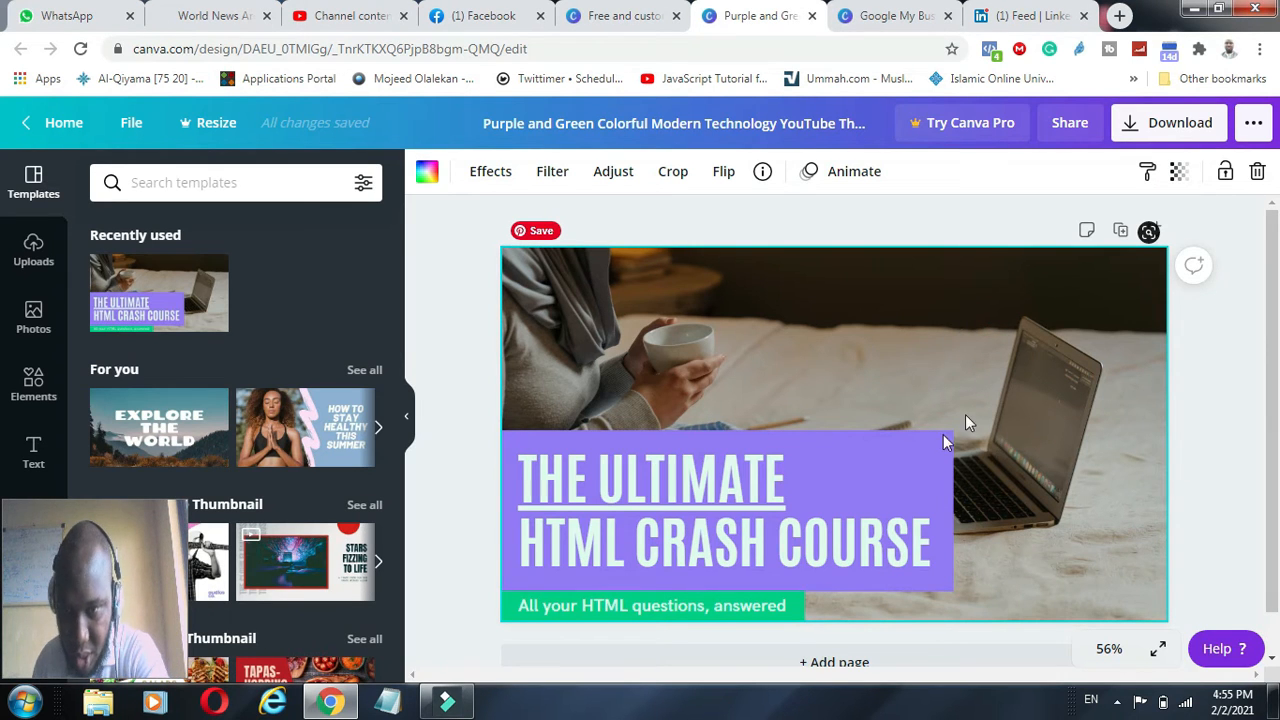
click(1257, 171)
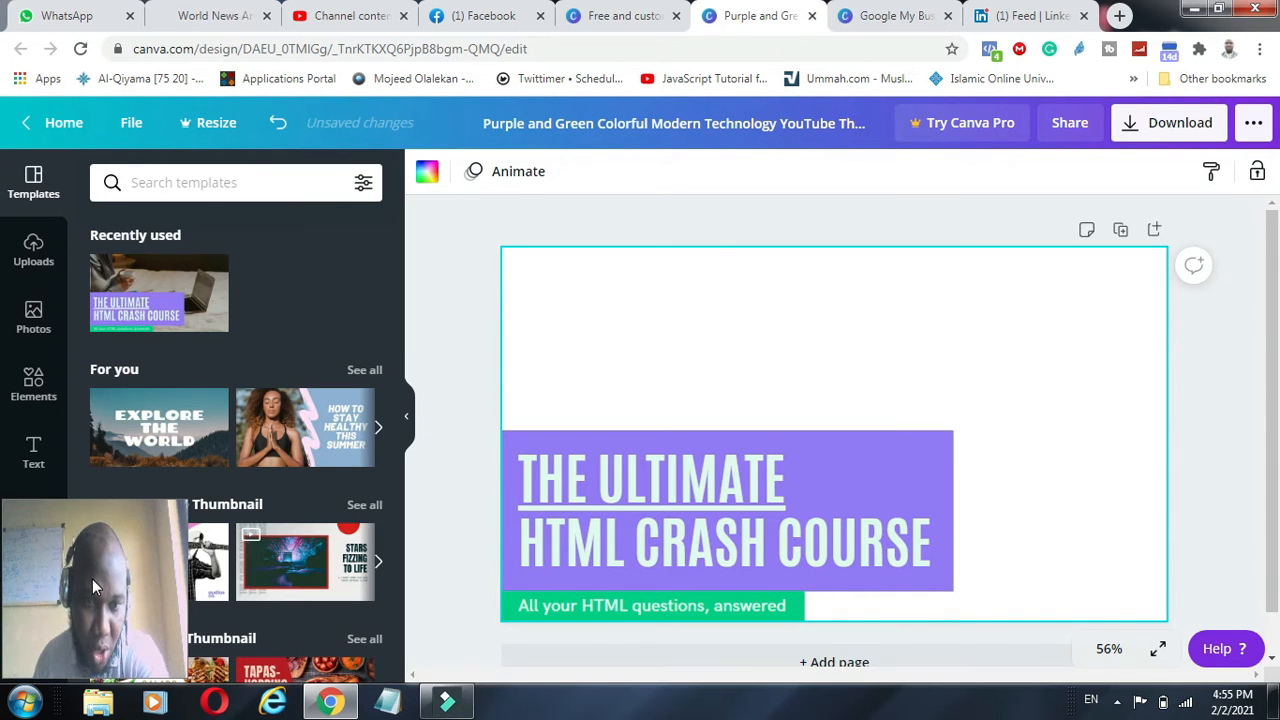
drag(852, 532, 1211, 511)
drag(1238, 604, 1170, 586)
Search the photo library for "coding".
click(33, 316)
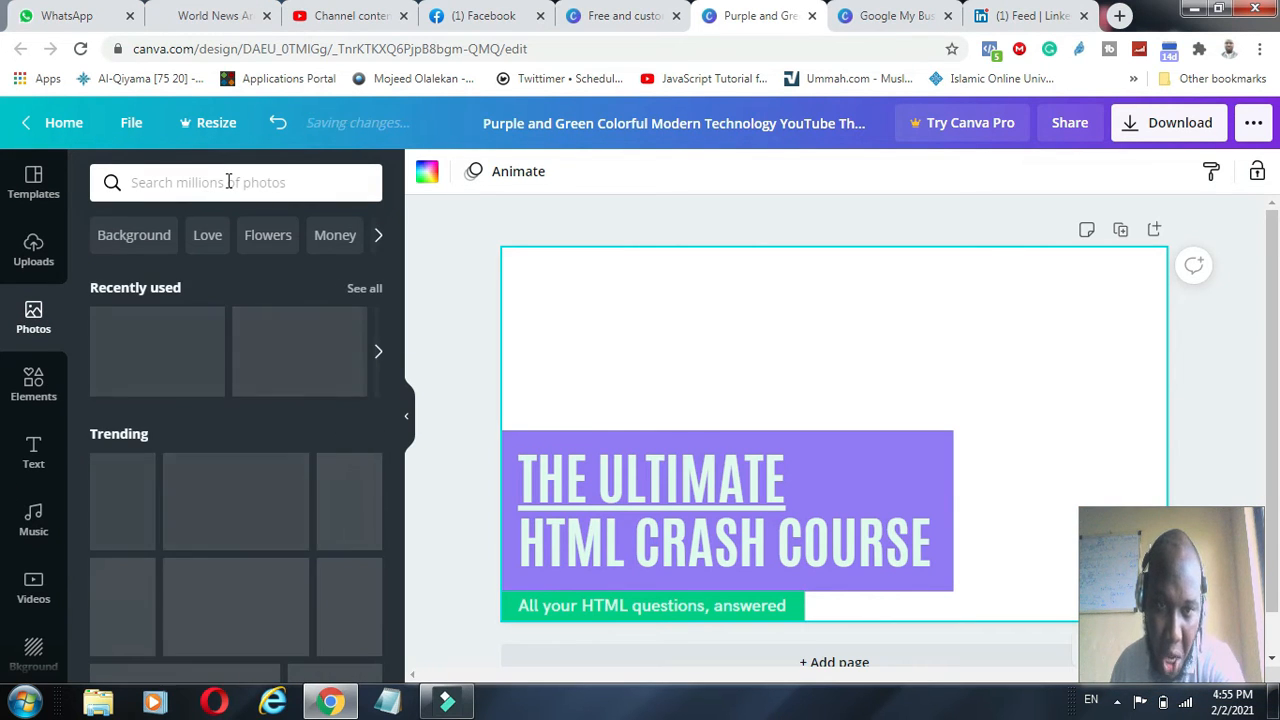
click(229, 181)
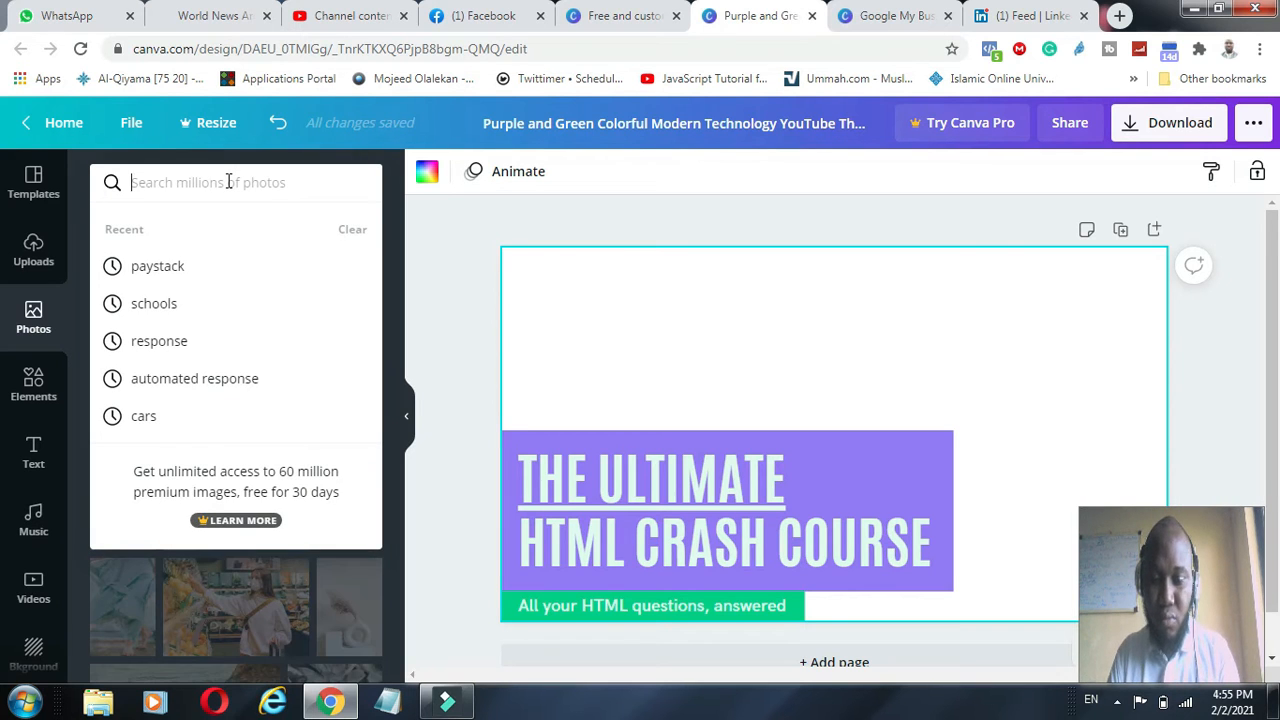
text(coding)
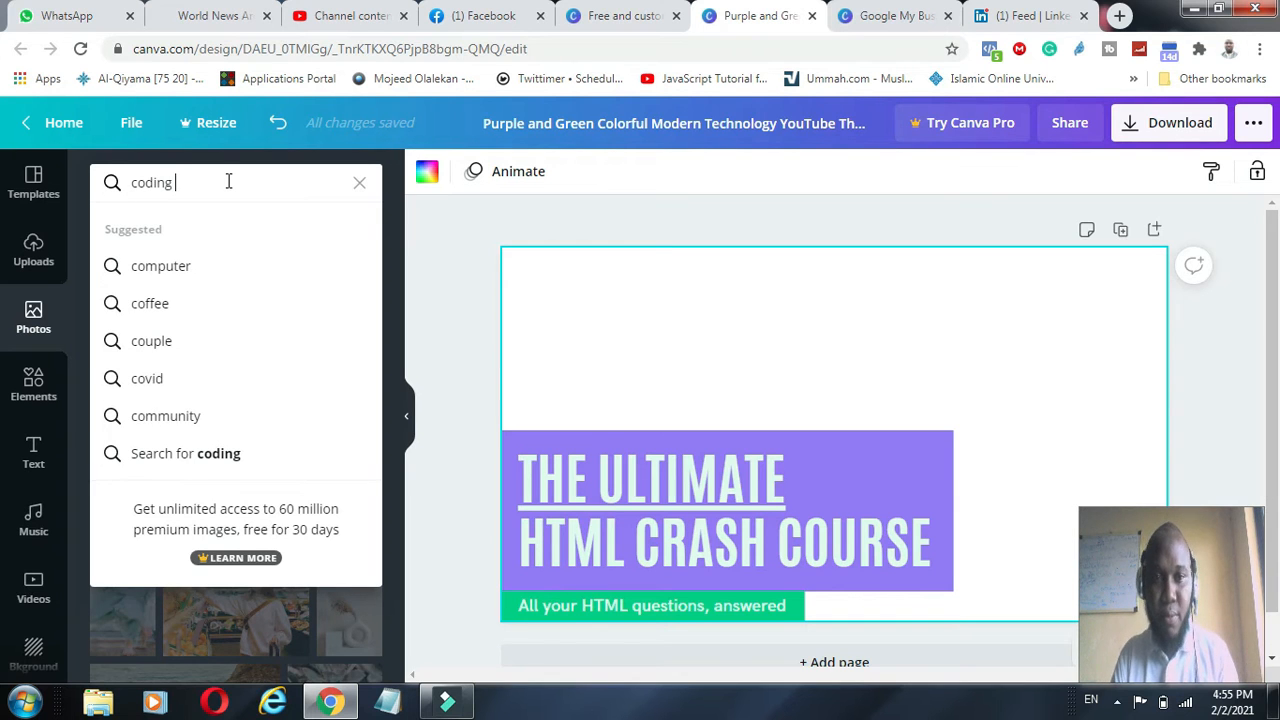
key(Return)
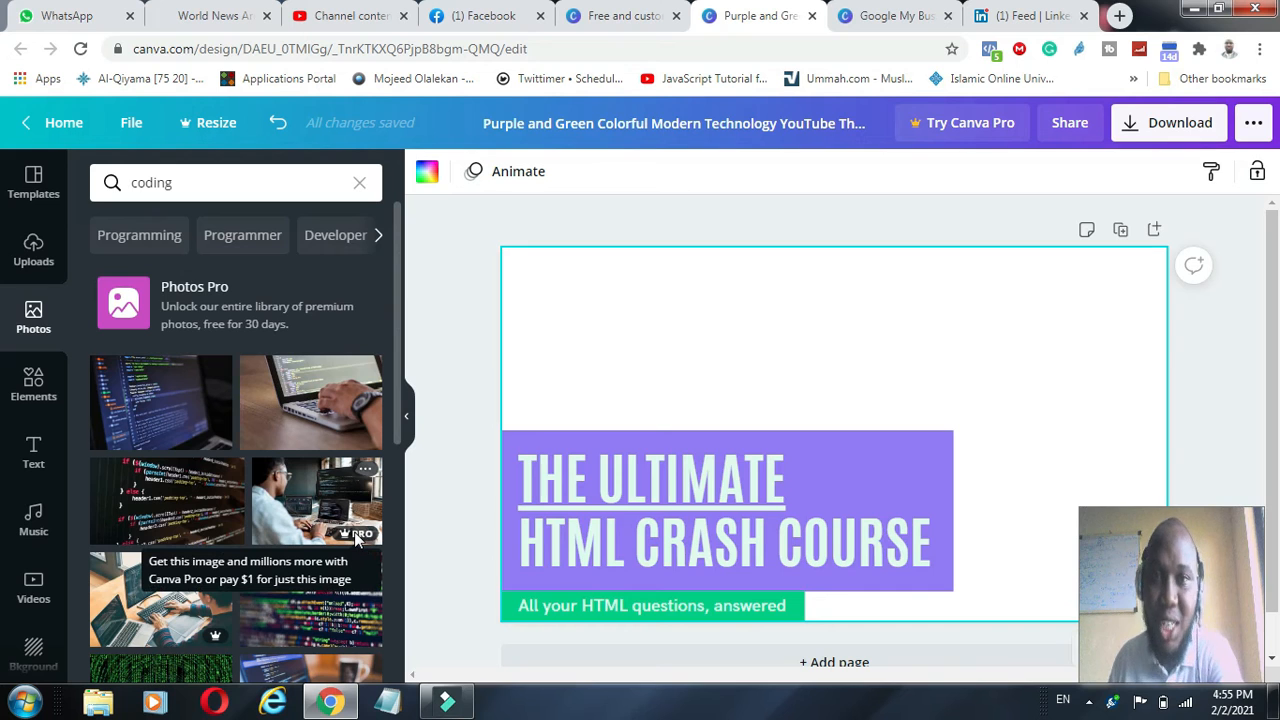
Add the free dark photo of code with red and white text and enlarge it to fill the whole thumbnail behind the title.
click(176, 508)
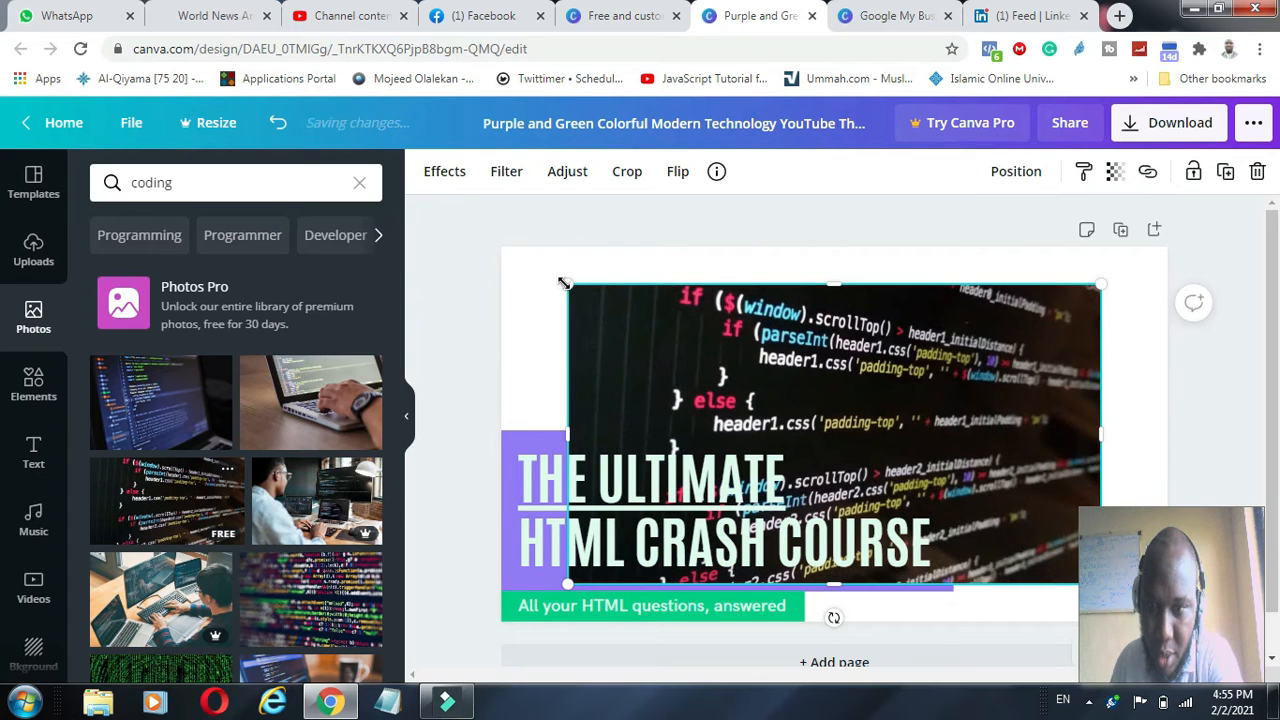
drag(558, 284, 488, 247)
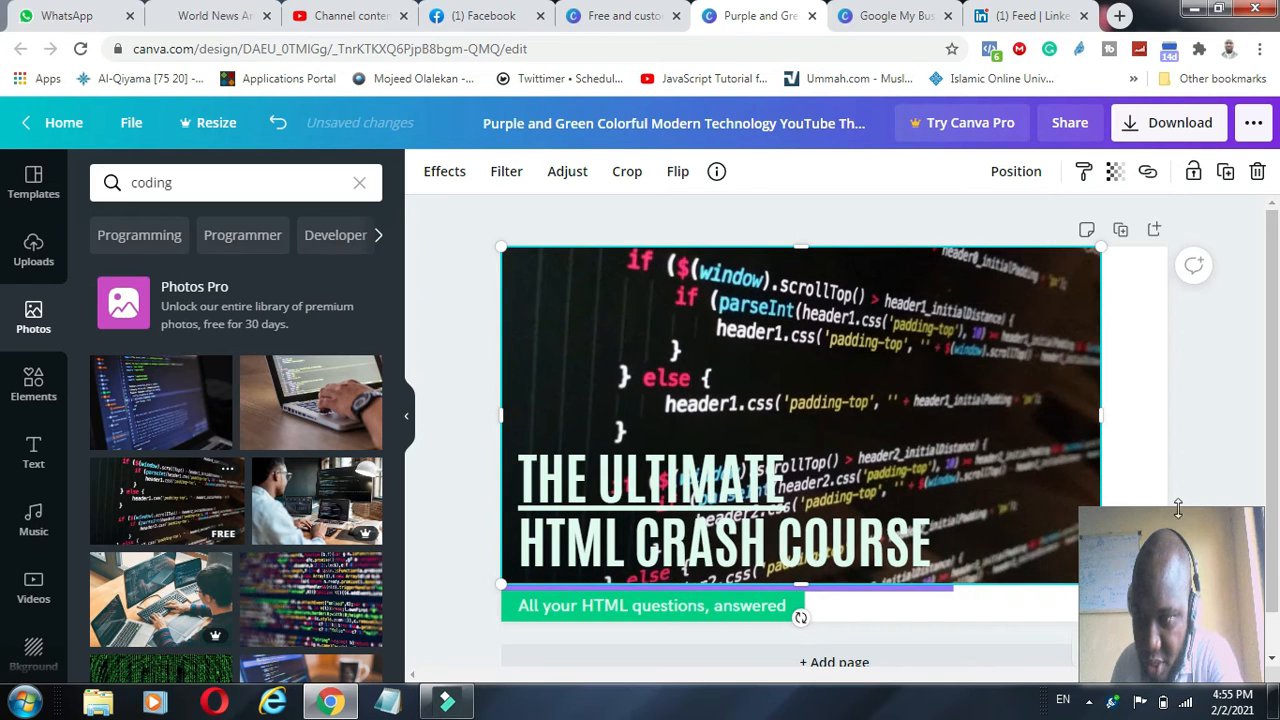
drag(1178, 509, 194, 534)
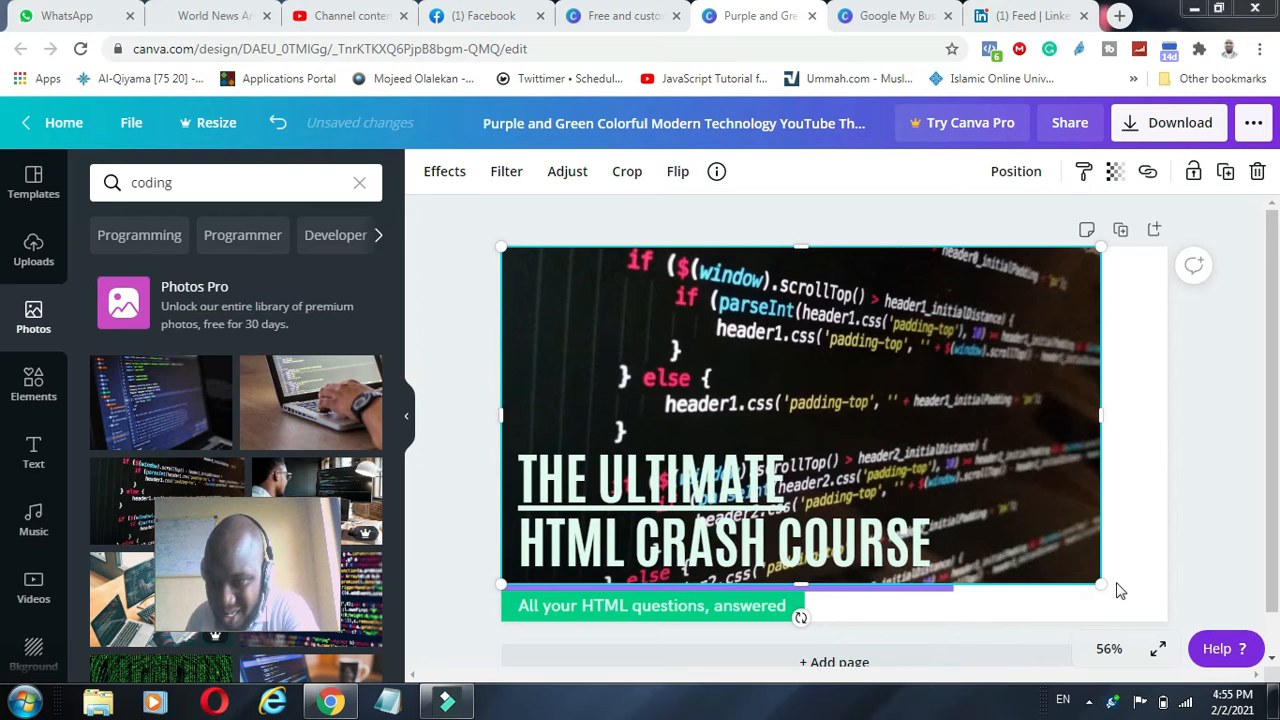
drag(1099, 581, 1168, 622)
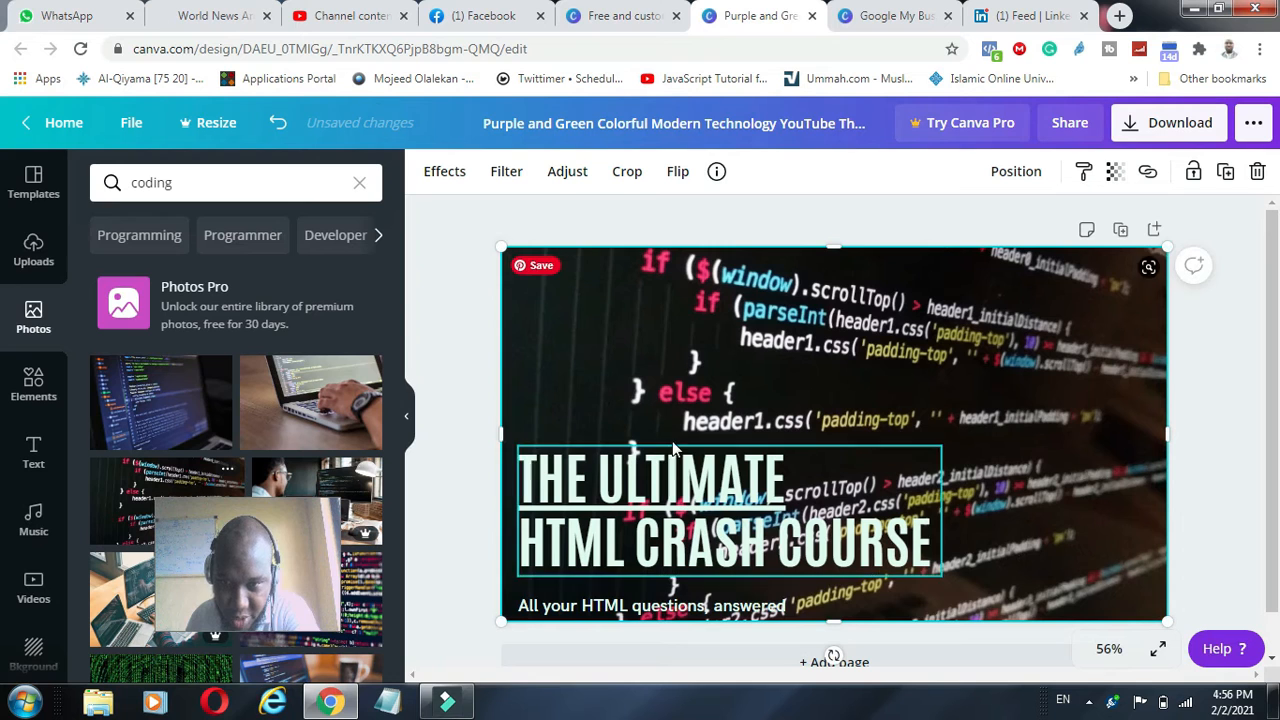
click(641, 503)
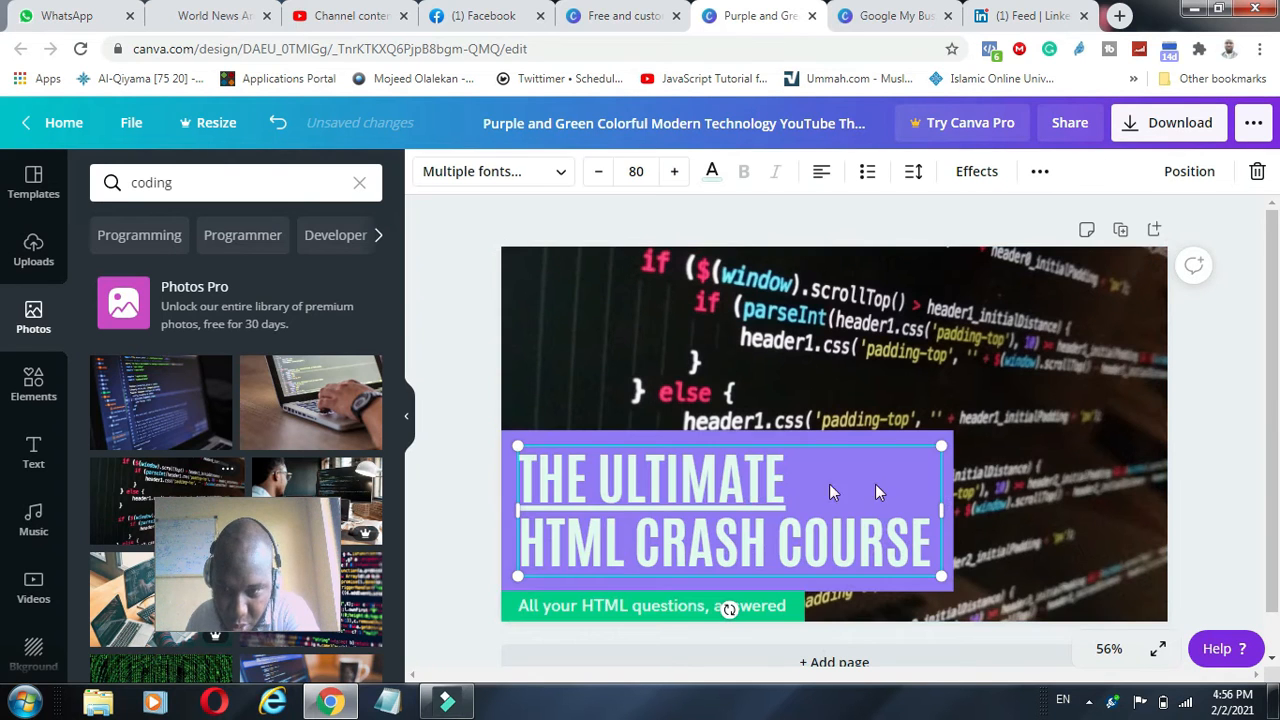
click(1230, 456)
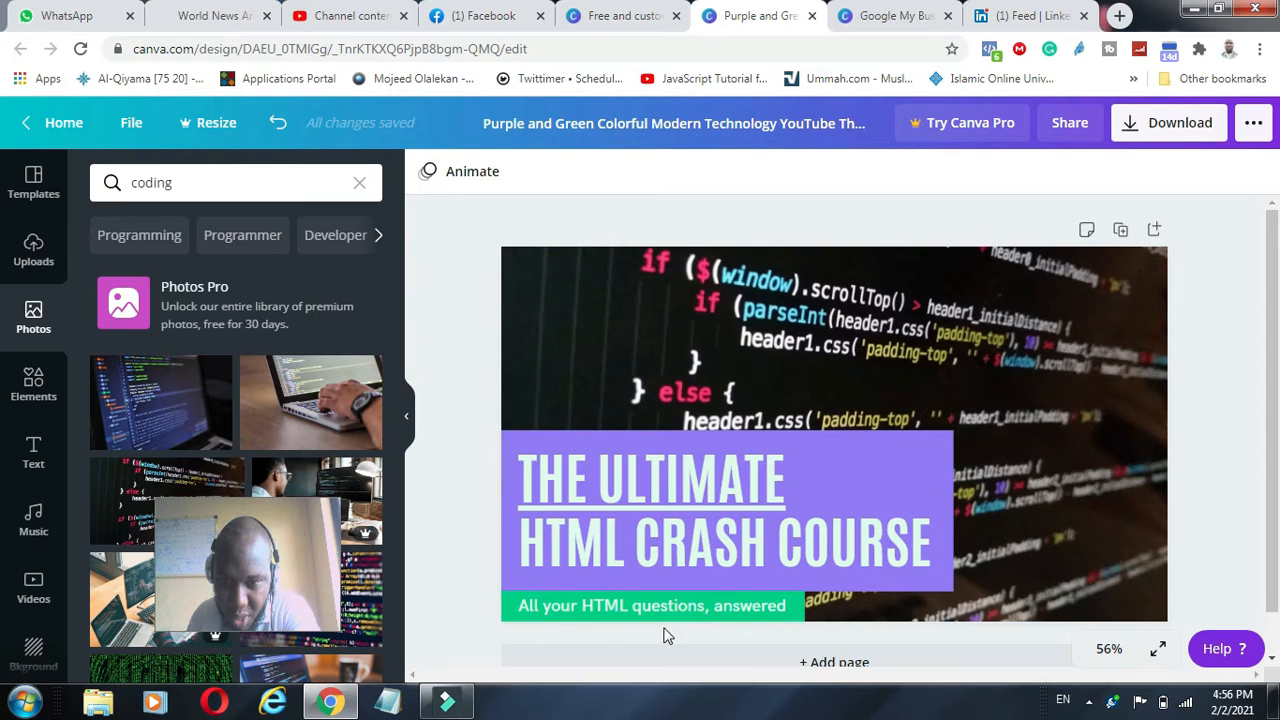
Replace the word HTML in the title with JAVASCRIPT, keeping THE ULTIMATE on its own line.
click(607, 537)
click(607, 537)
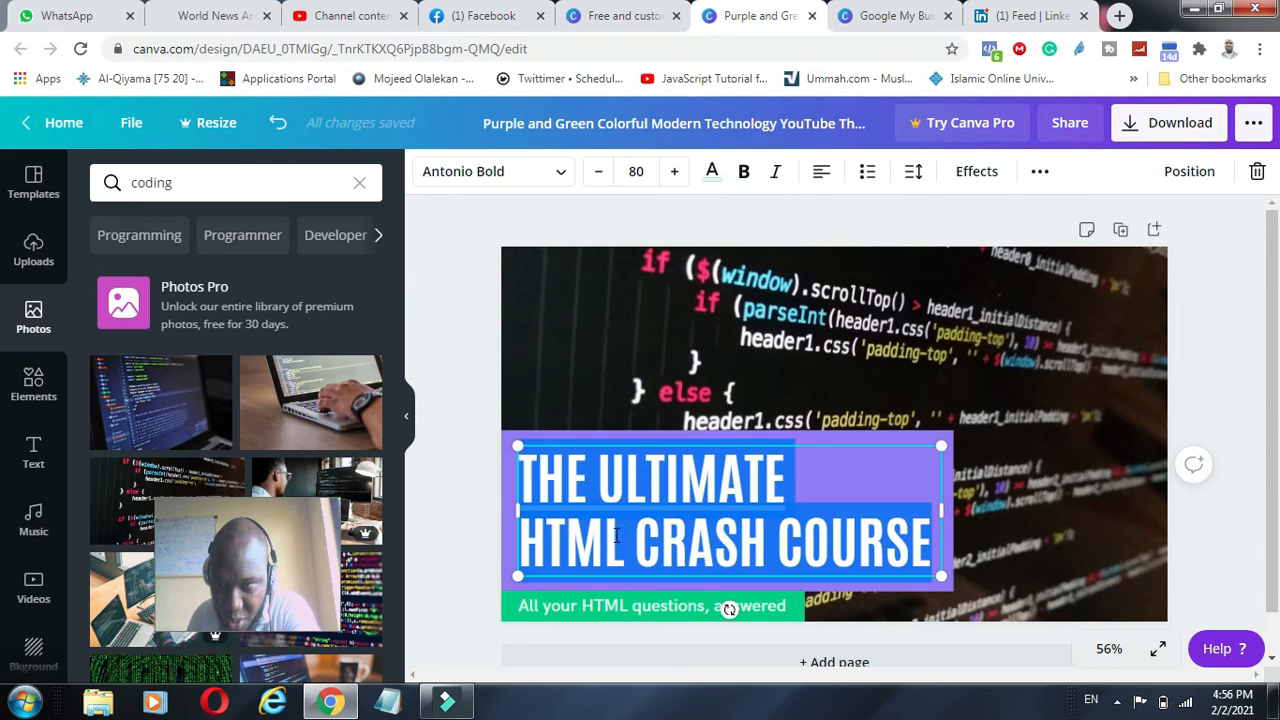
click(624, 537)
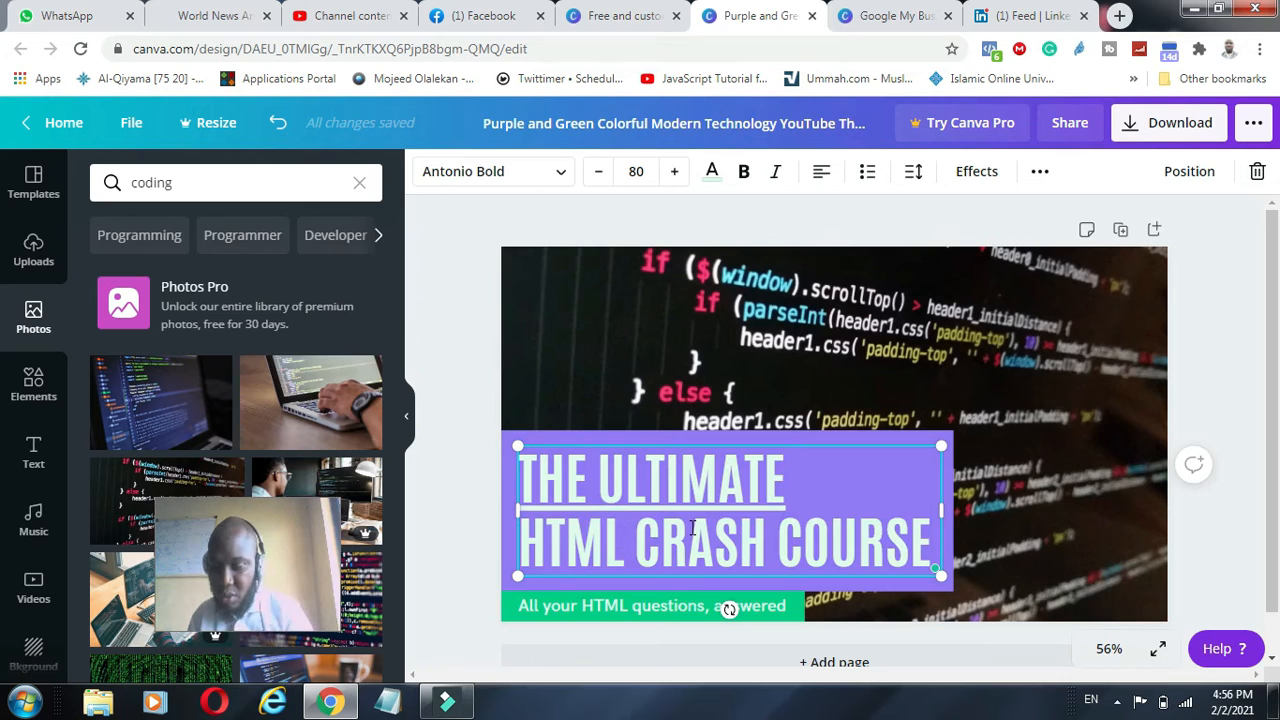
key(BackSpace)
key(BackSpace)
key(BackSpace)
key(BackSpace)
key(BackSpace)
key(BackSpace)
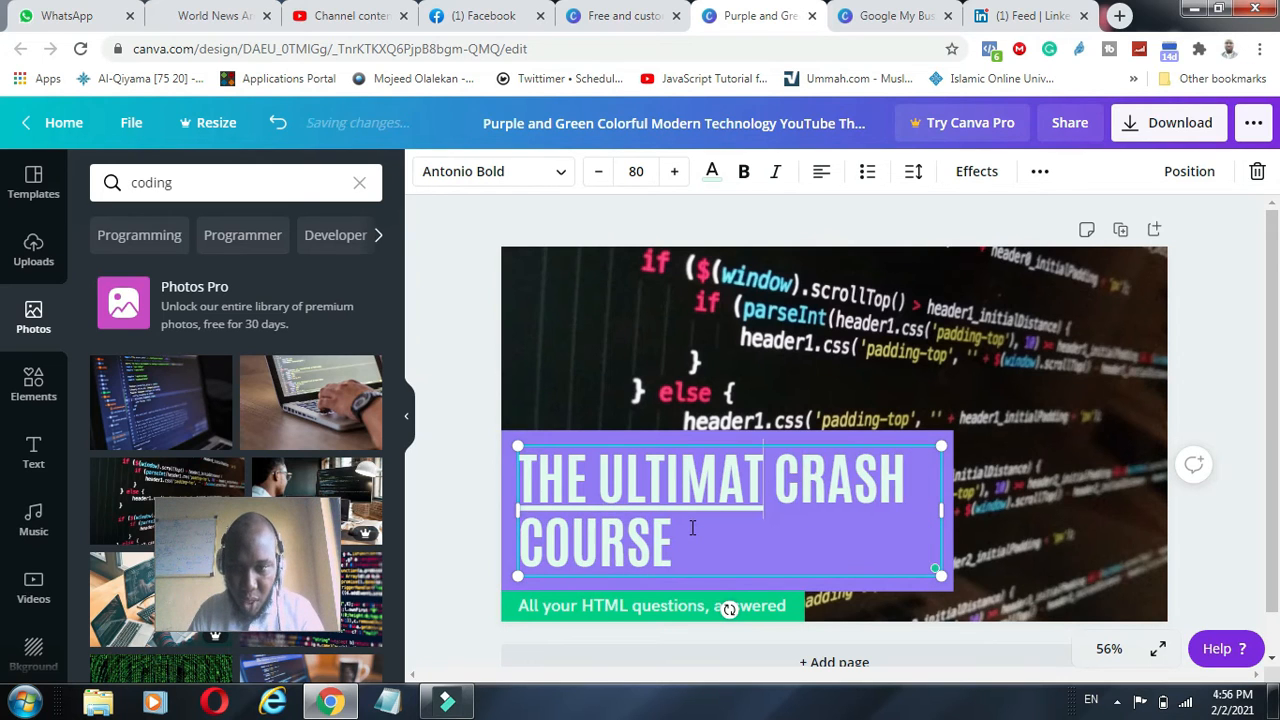
key(Return)
key(BackSpace)
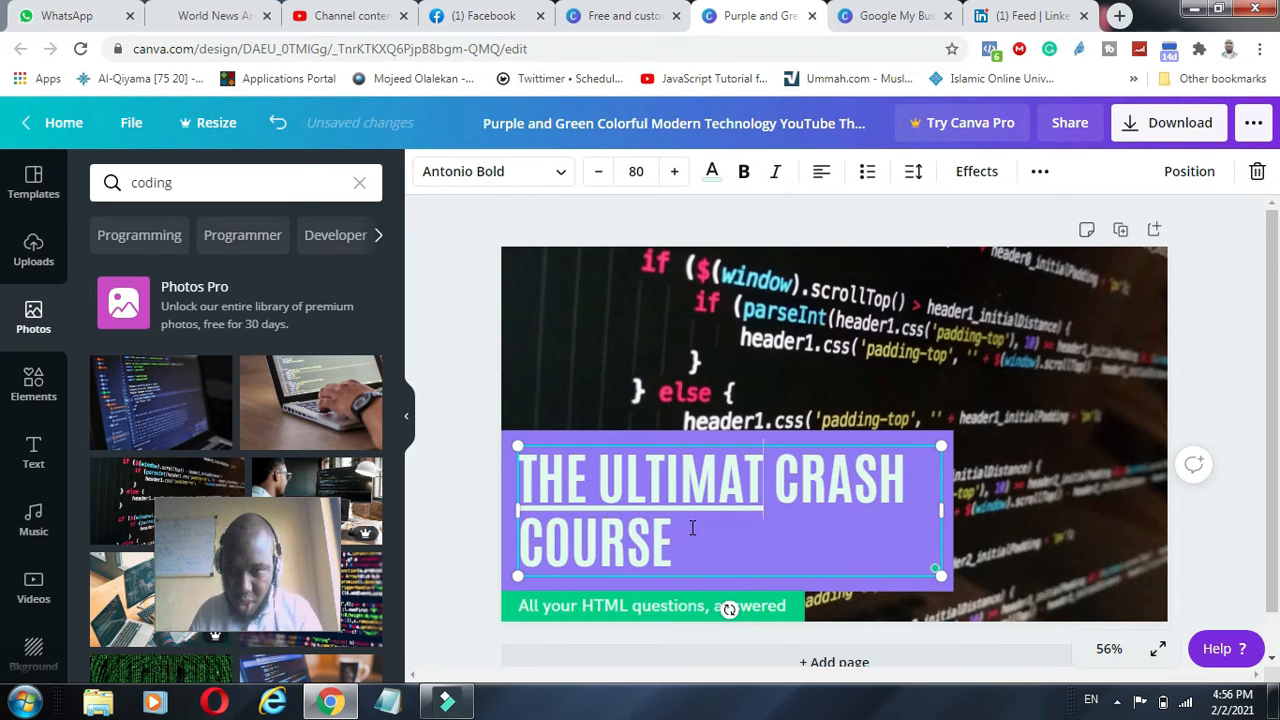
text(E)
key(Return)
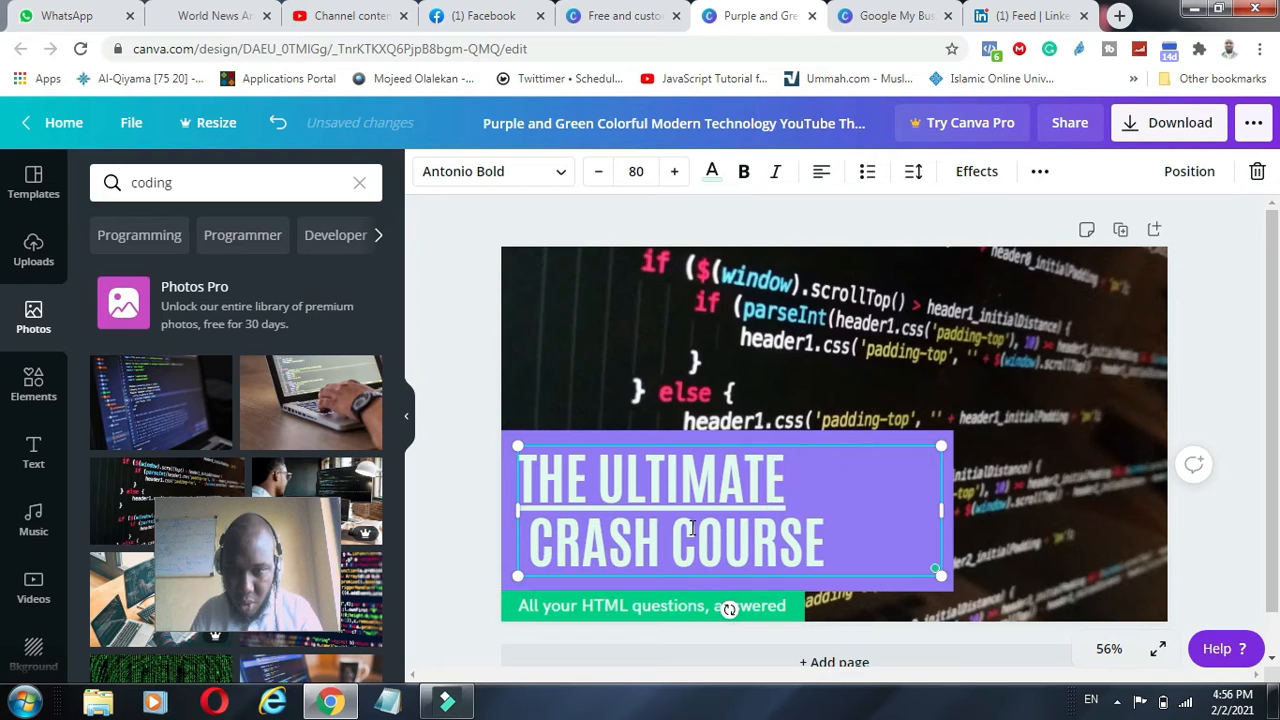
text(JAVASCR)
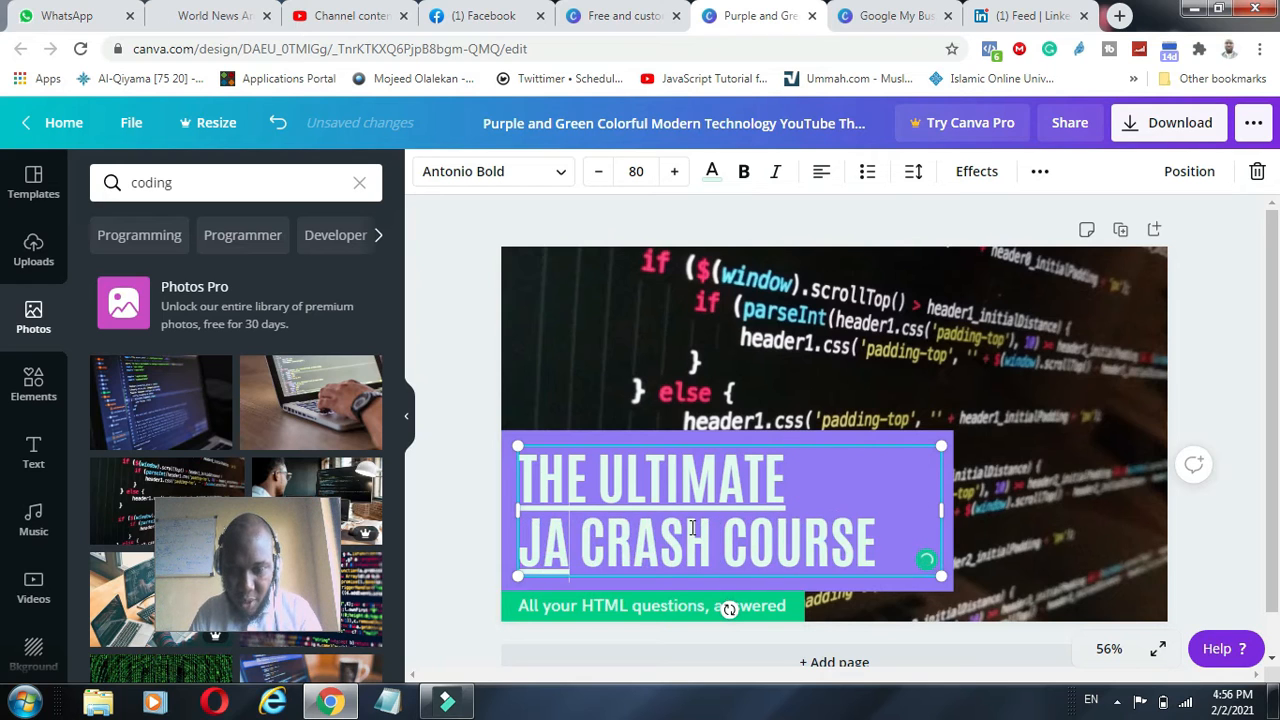
text(IPT)
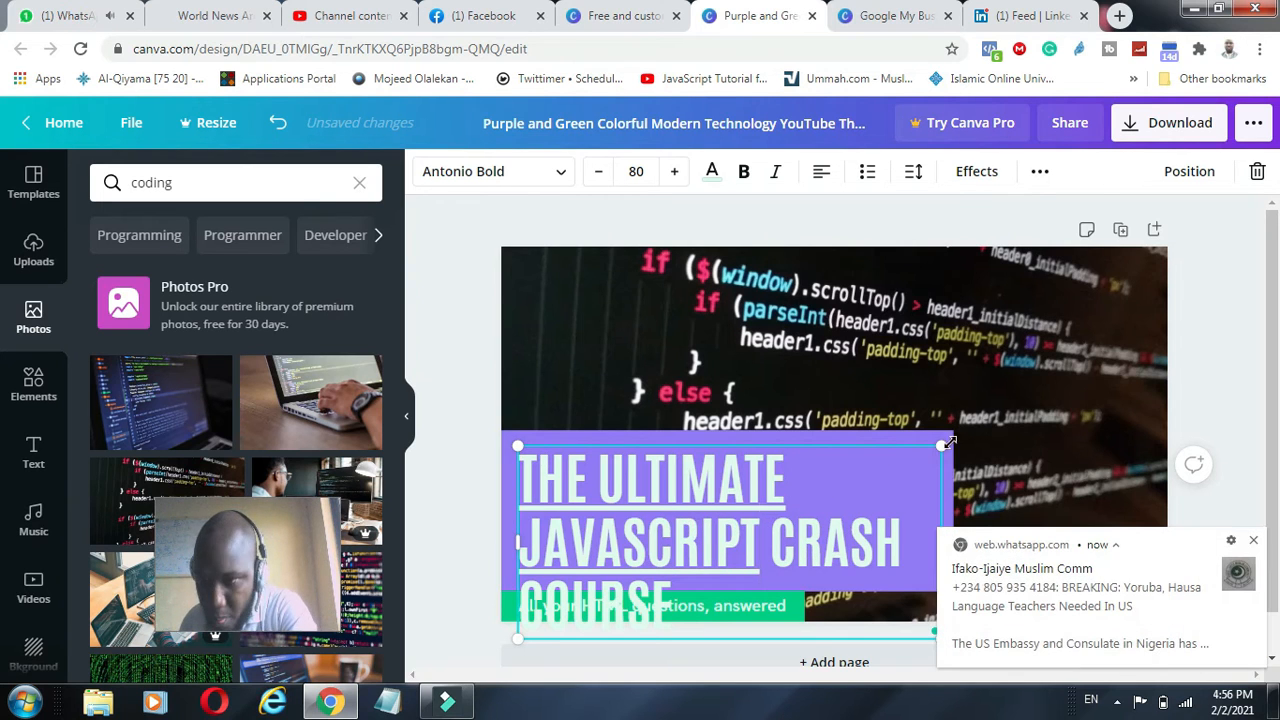
Fit JAVASCRIPT CRASH COURSE on one line by widening the title box, and scale it to font size 58.5 inside the purple block.
click(1253, 540)
drag(943, 543, 1085, 537)
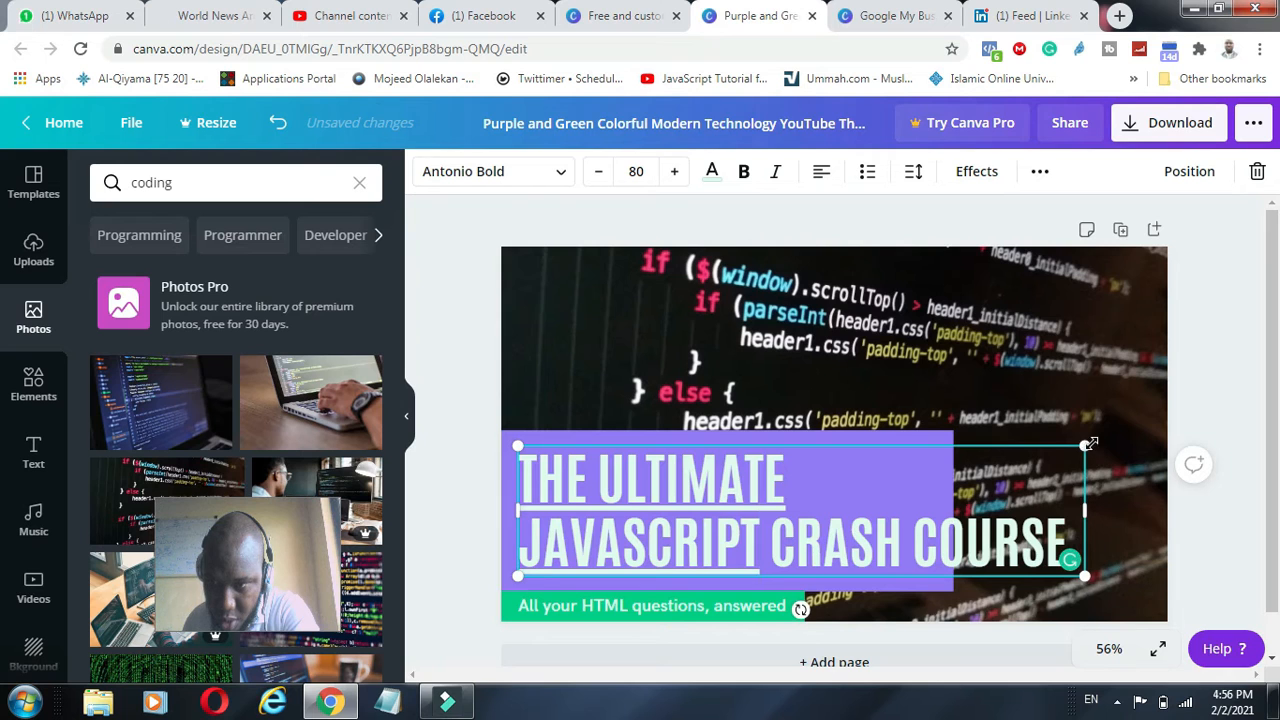
drag(1086, 446, 933, 481)
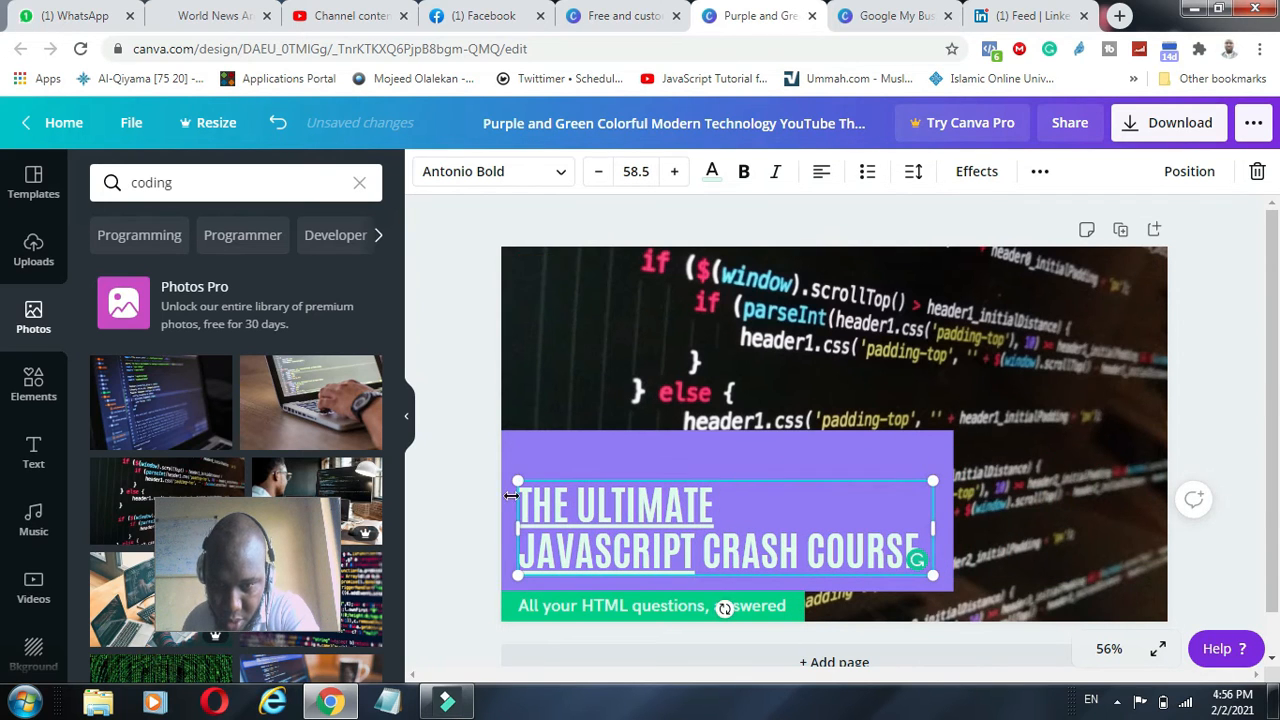
drag(517, 529, 501, 529)
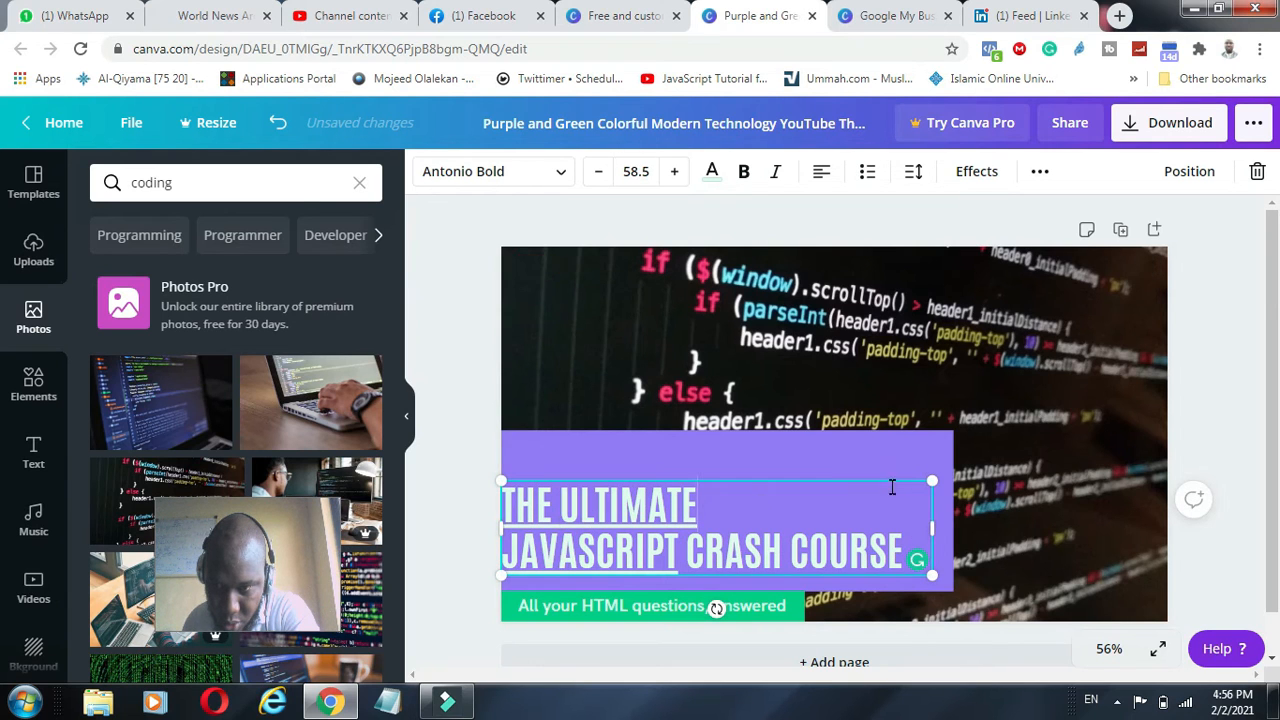
drag(891, 477, 901, 477)
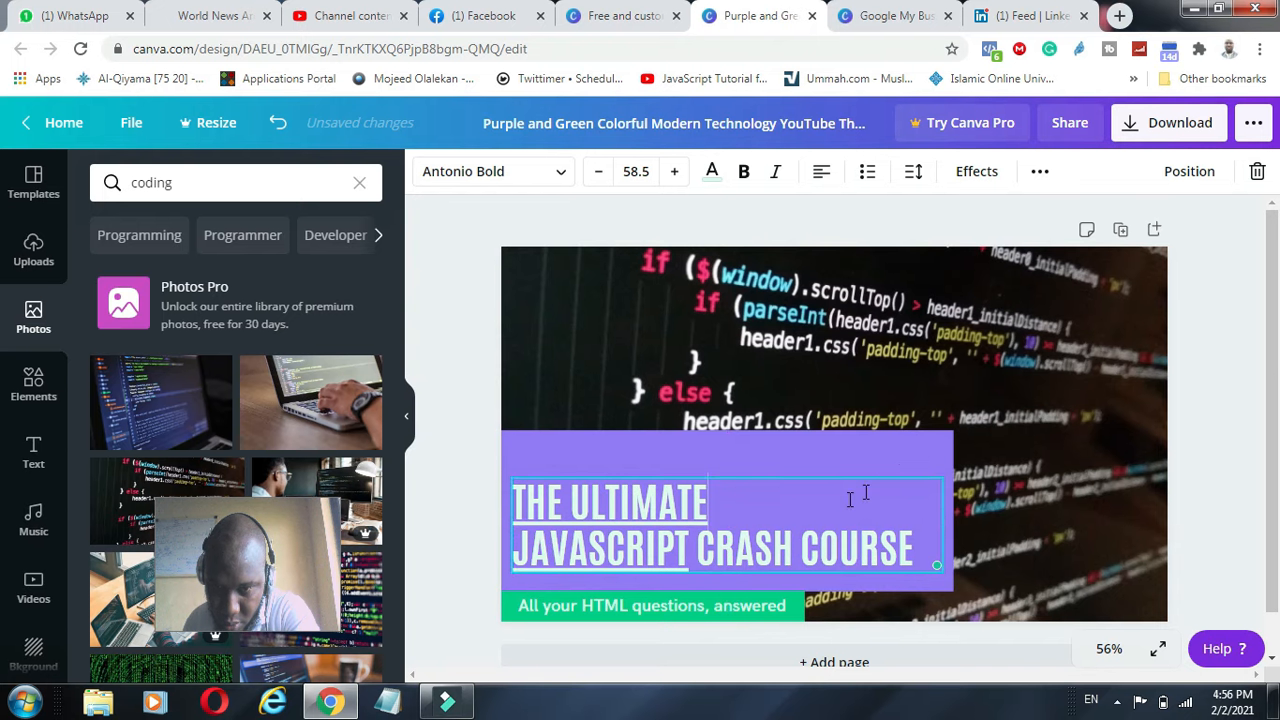
Increase the title's line height so its two lines spread over the purple block.
drag(721, 498, 514, 500)
click(914, 172)
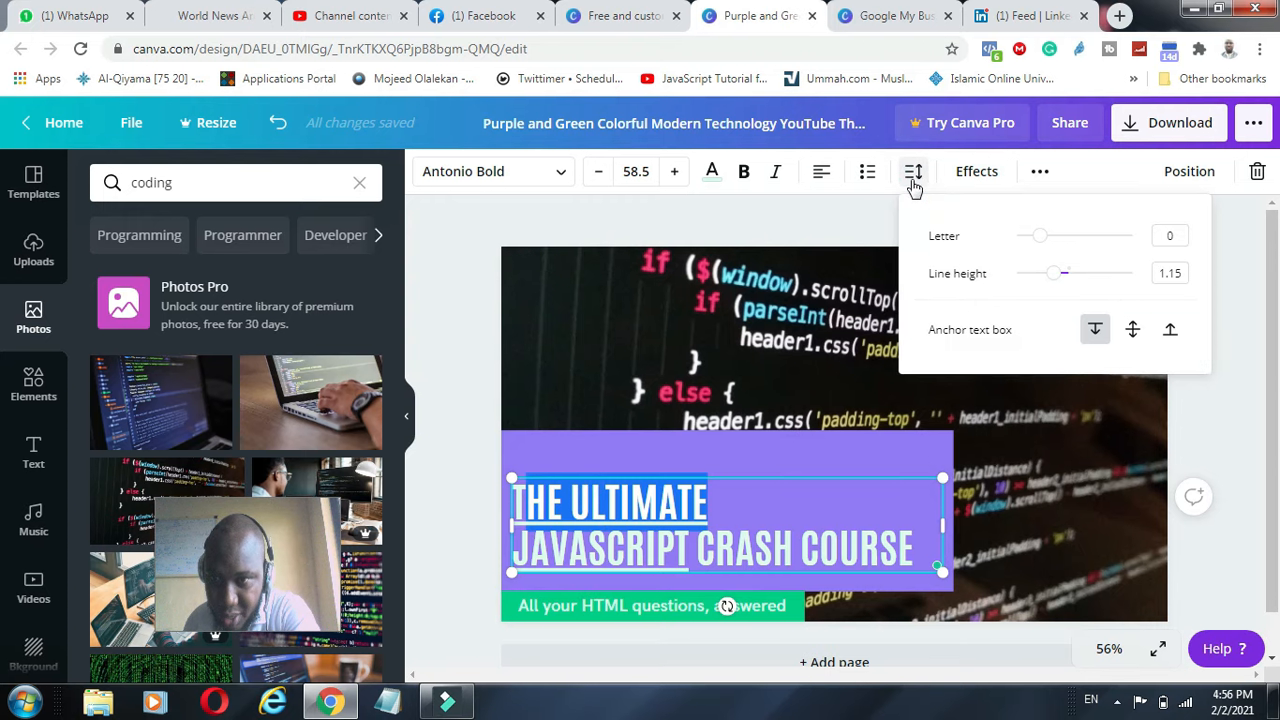
drag(1062, 283, 1106, 281)
click(1083, 433)
click(839, 504)
click(1118, 472)
click(1246, 389)
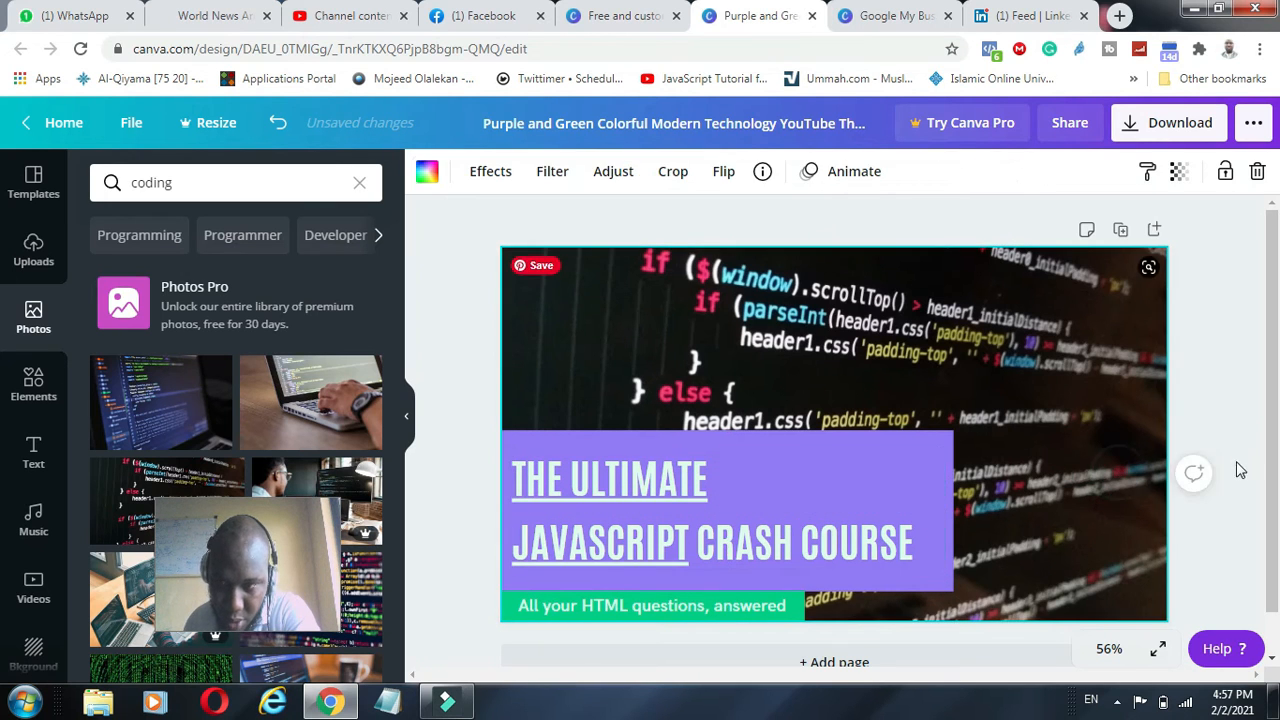
scroll(915, 454, down, 1)
scroll(893, 461, up, 1)
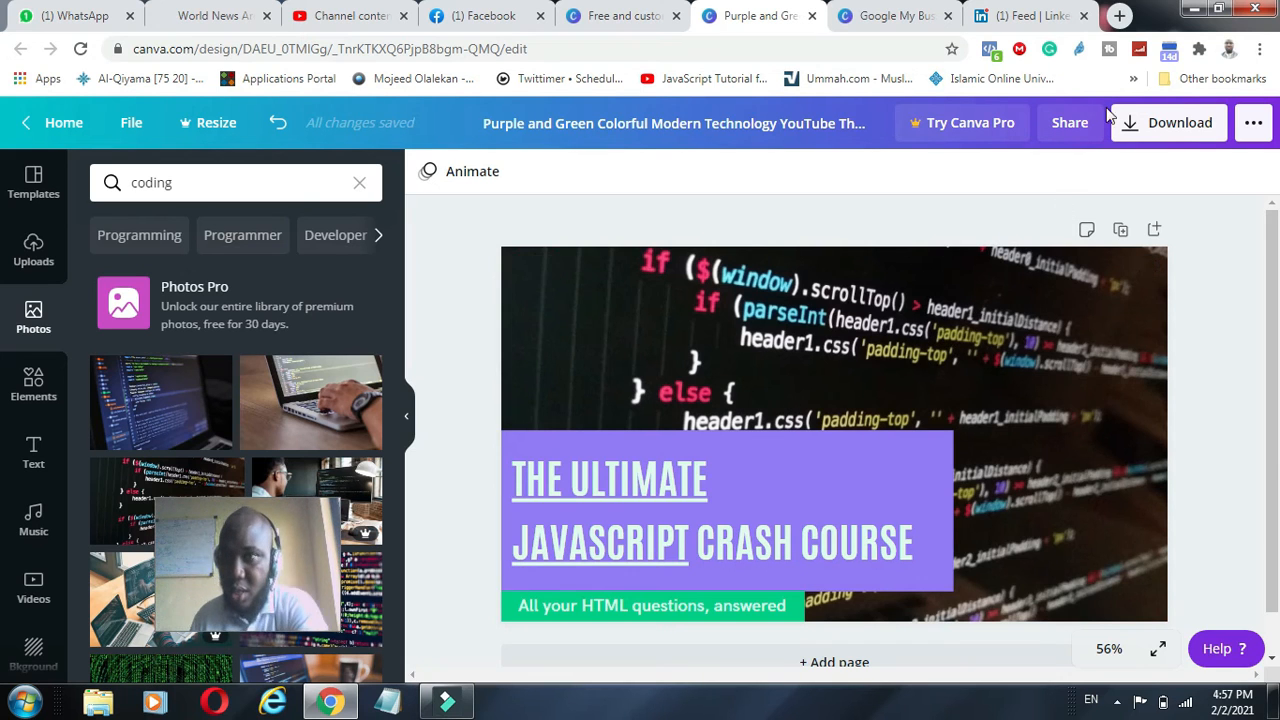
Review the available download file types and download the thumbnail as a PNG.
click(1172, 128)
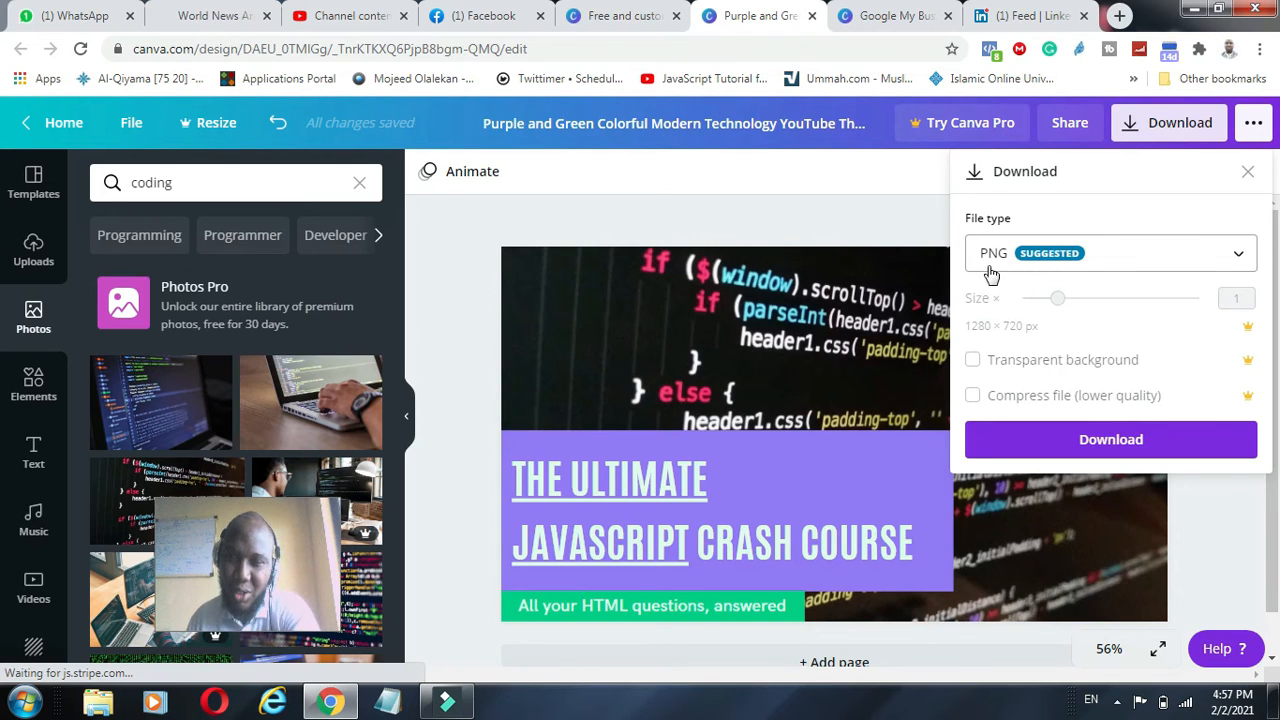
click(1237, 254)
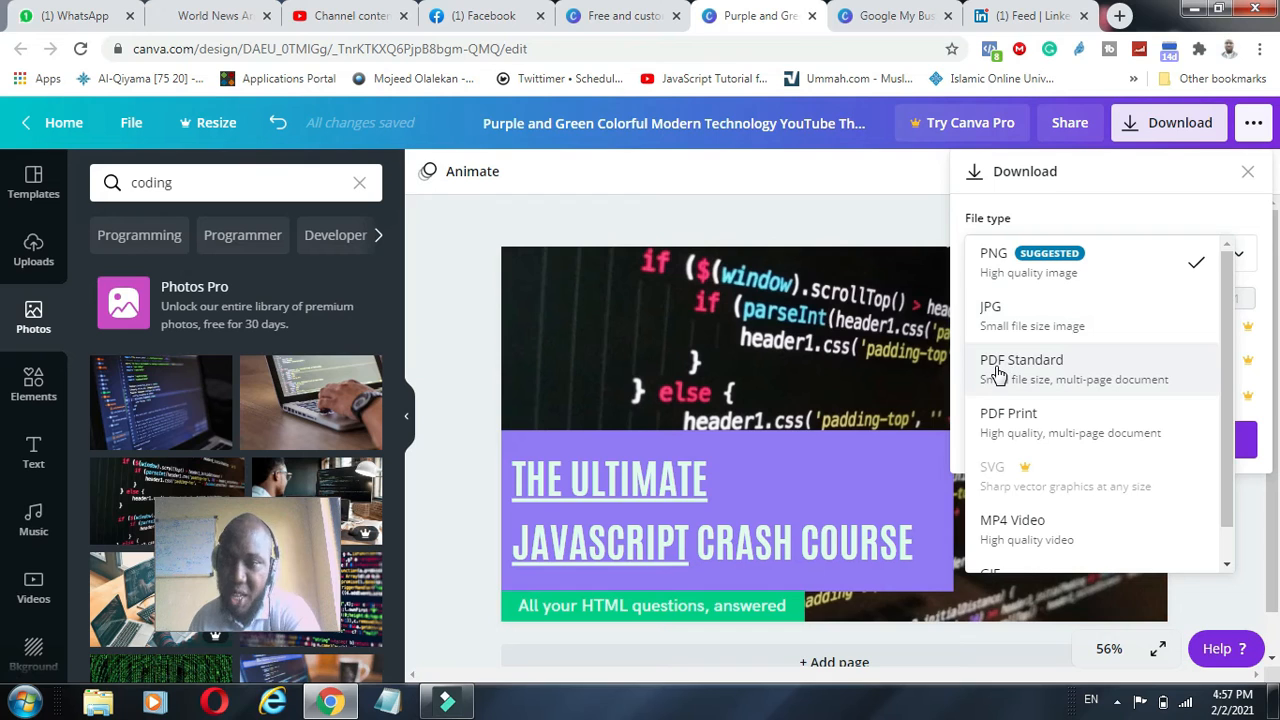
scroll(1006, 417, down, 1)
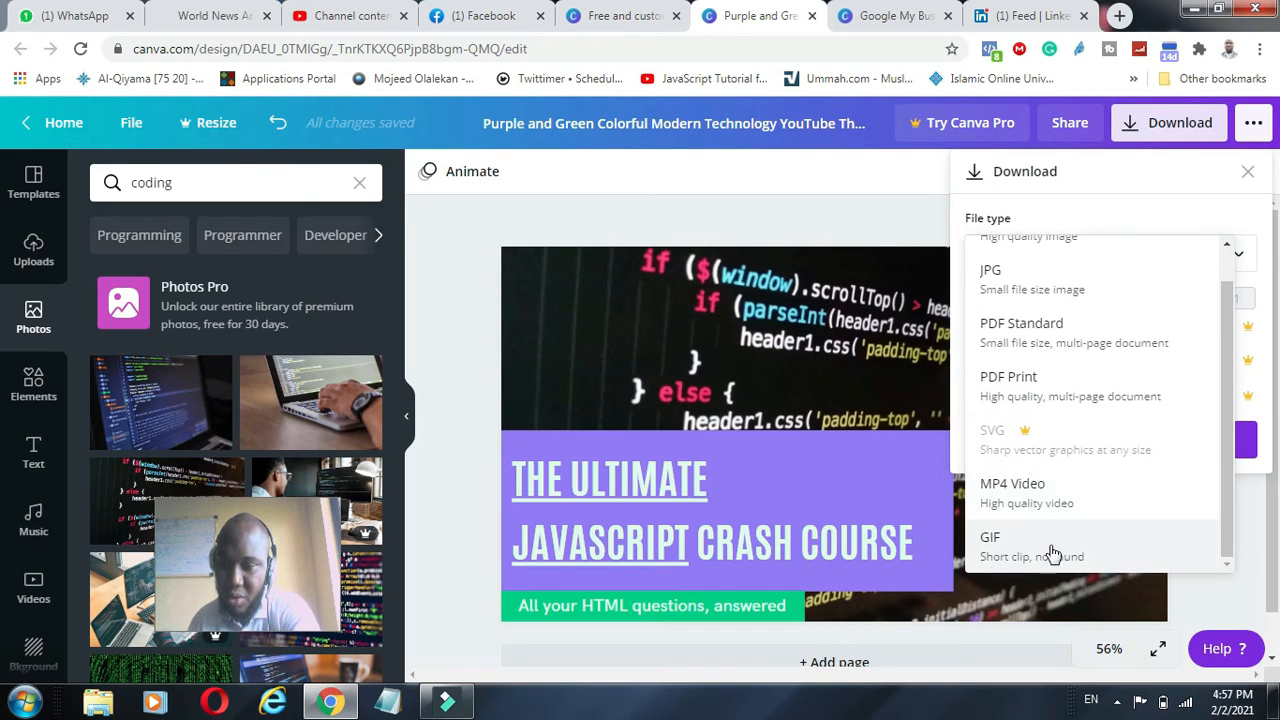
scroll(1222, 262, up, 1)
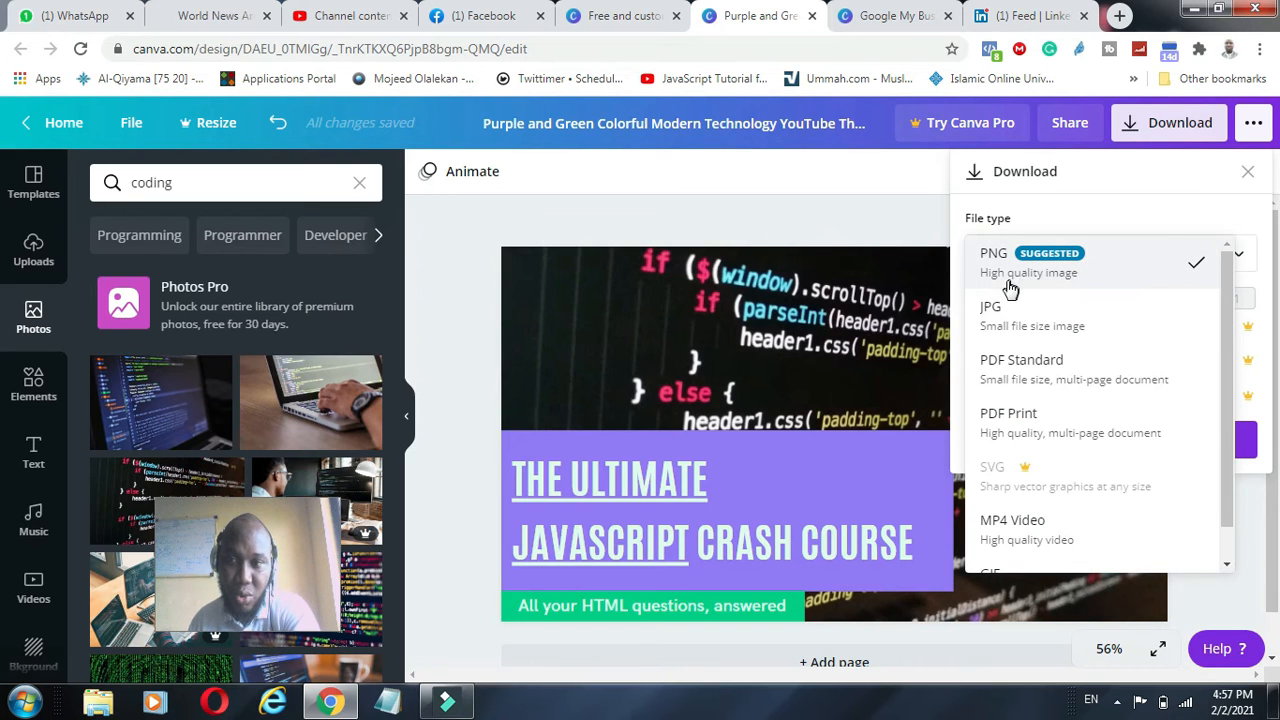
click(1226, 214)
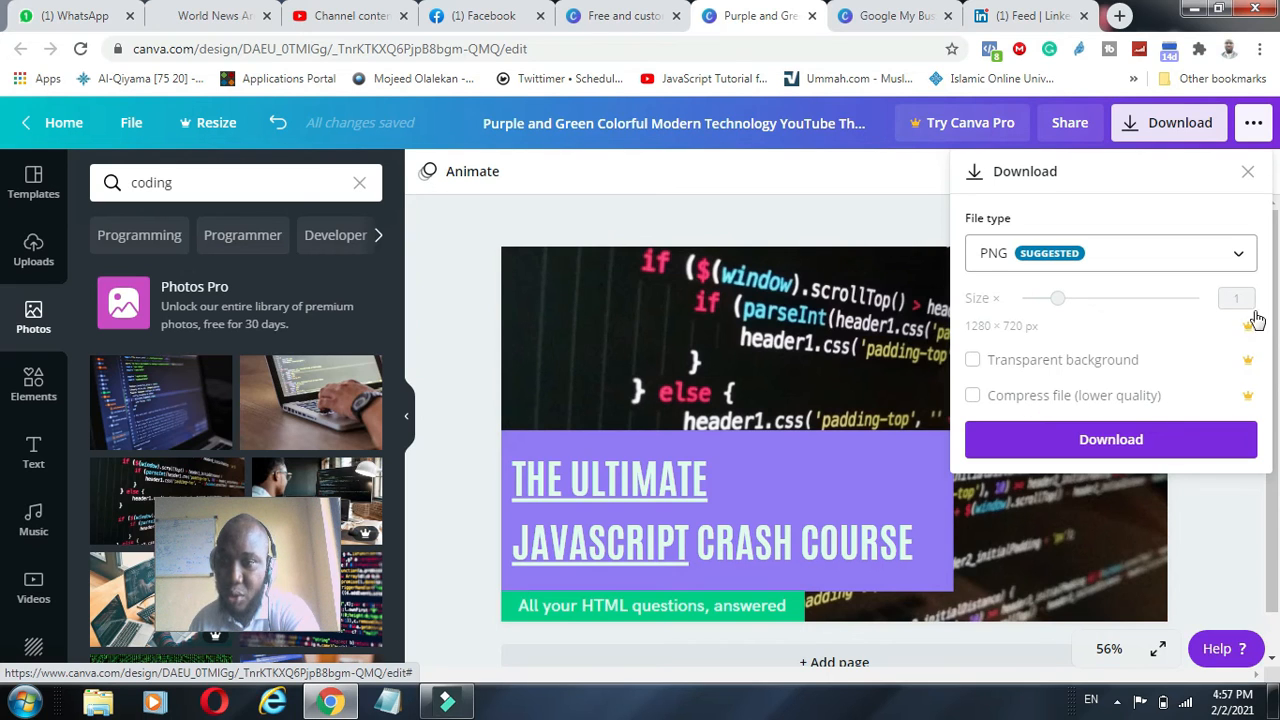
click(1131, 437)
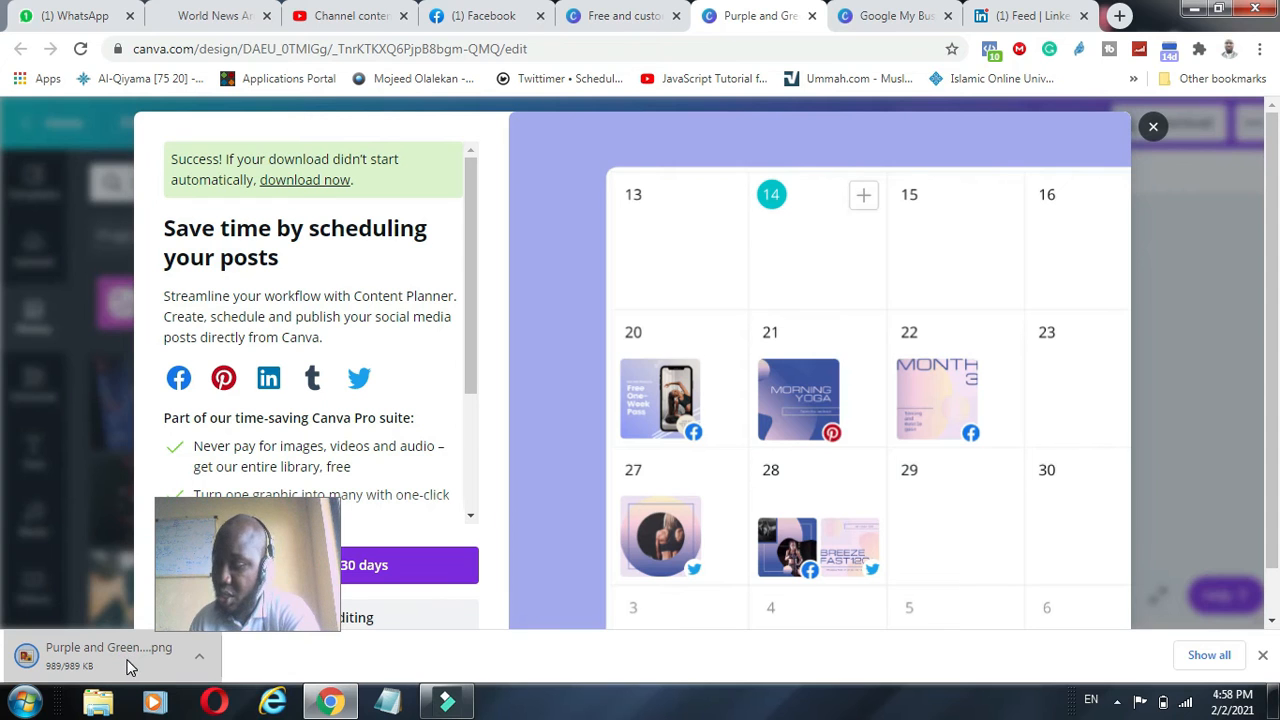
Open the downloaded PNG to view the finished thumbnail, and switch to Filmora9.
click(130, 665)
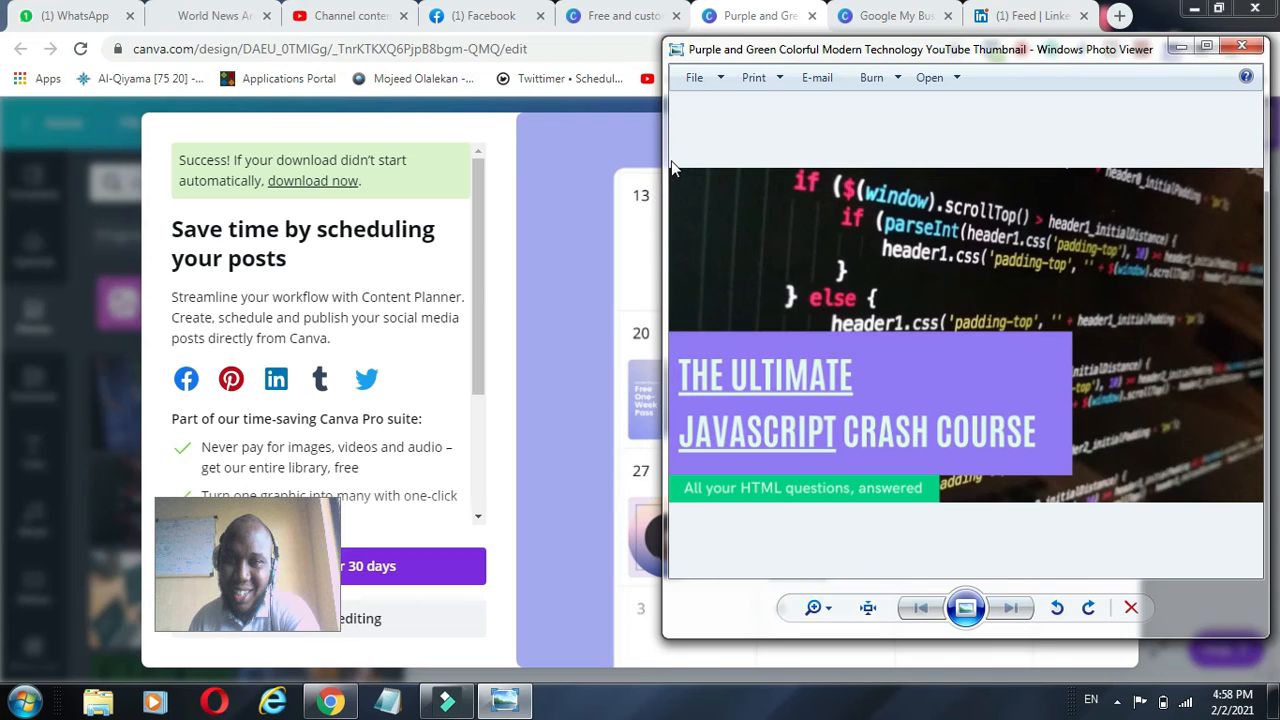
drag(1032, 55, 704, 44)
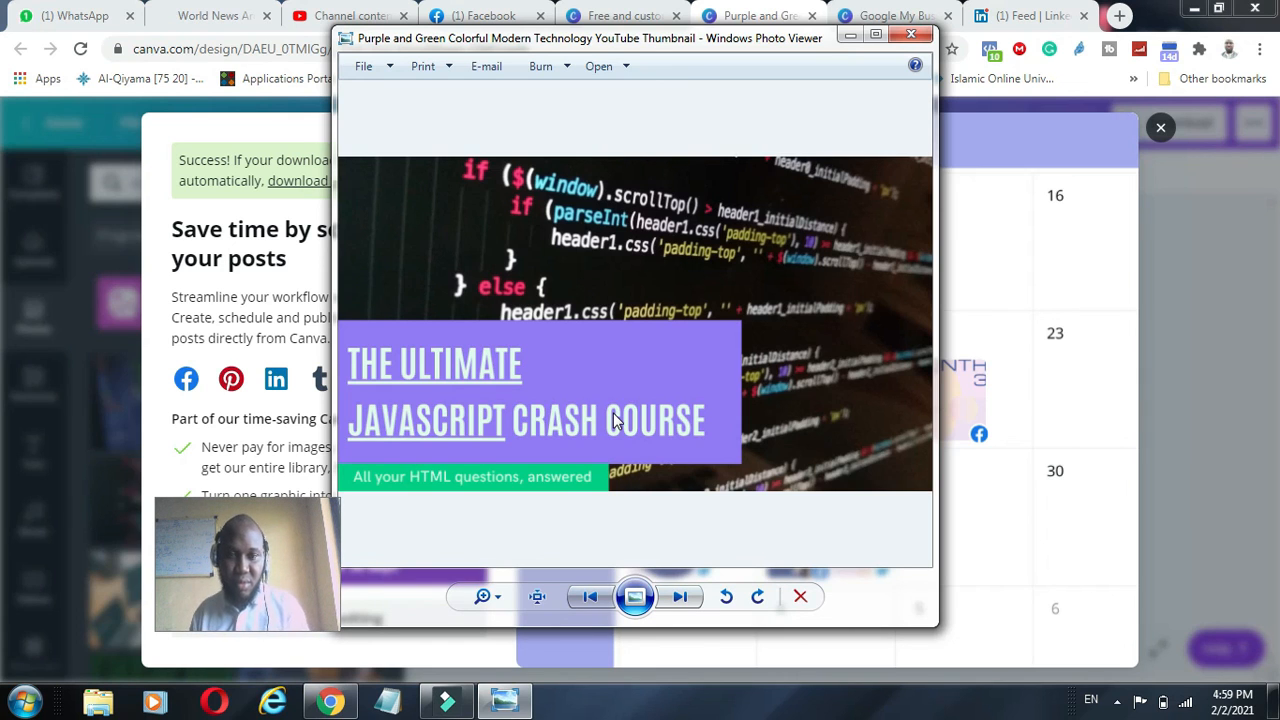
click(447, 698)
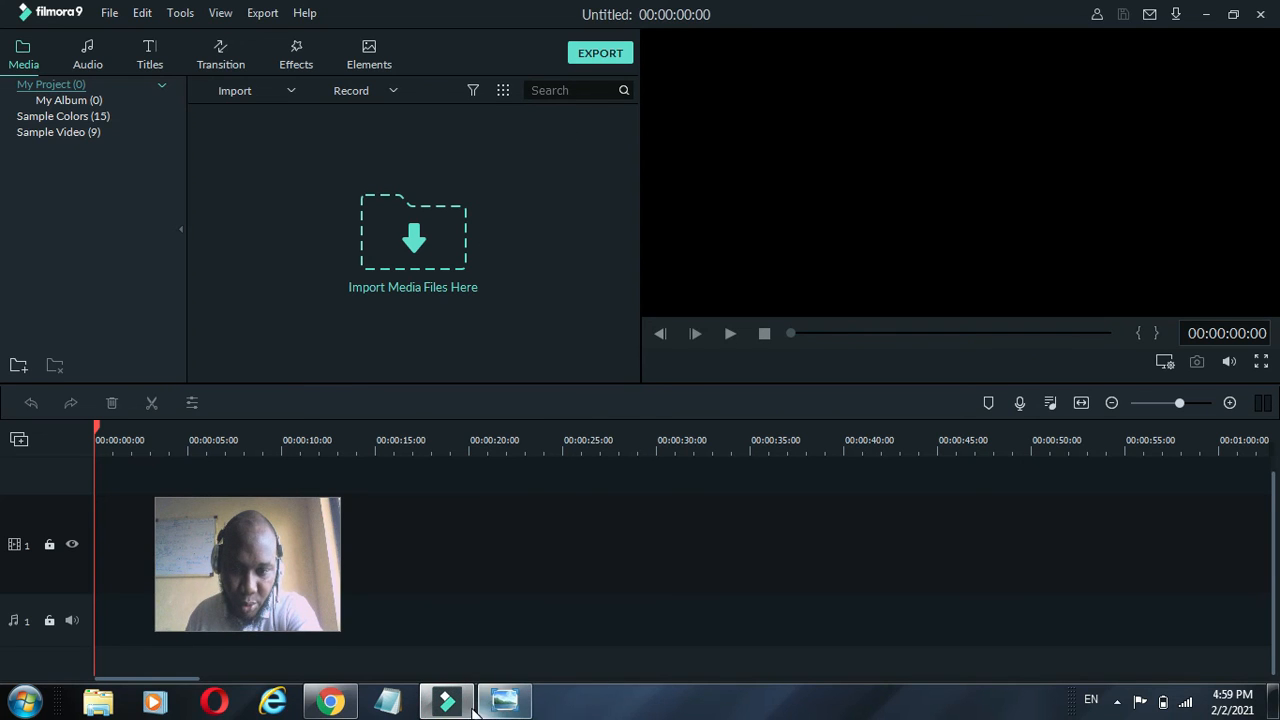